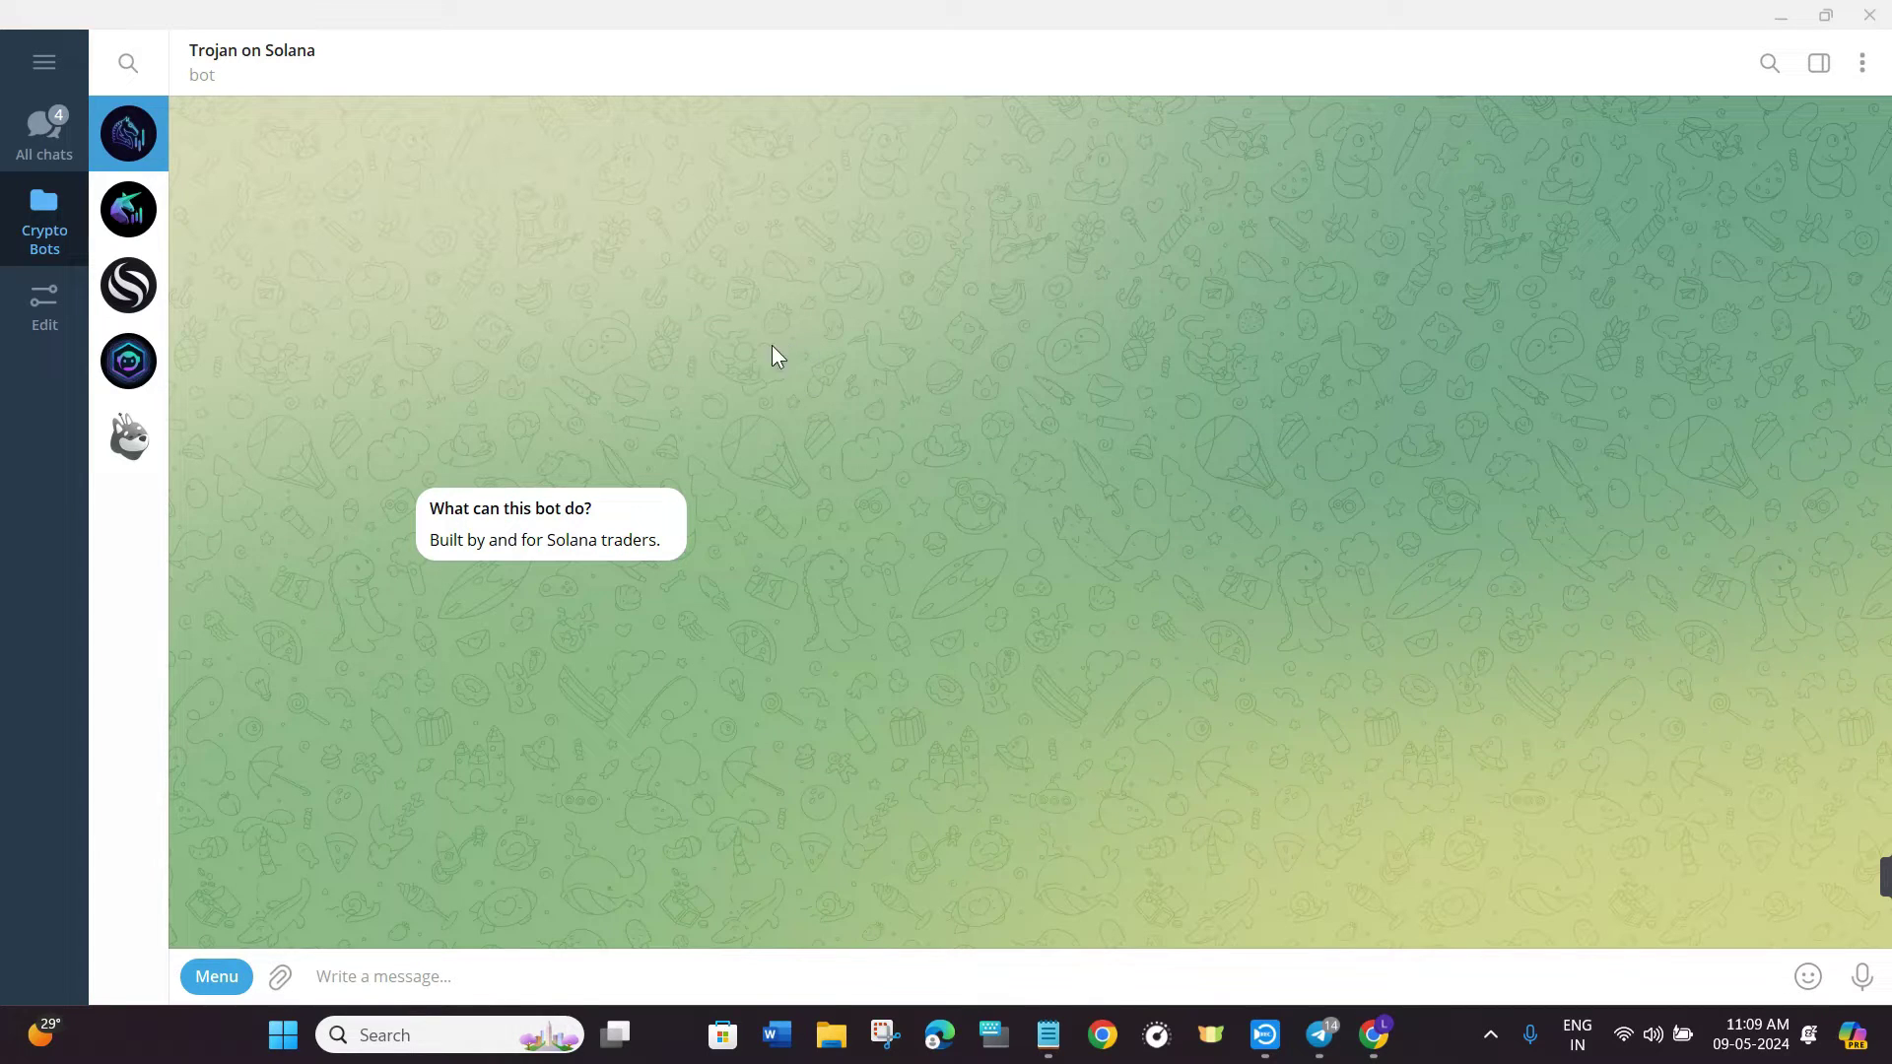
- Send /start to the Trojan on Solana bot from its command menu
left_click(217, 977)
left_click(305, 747)
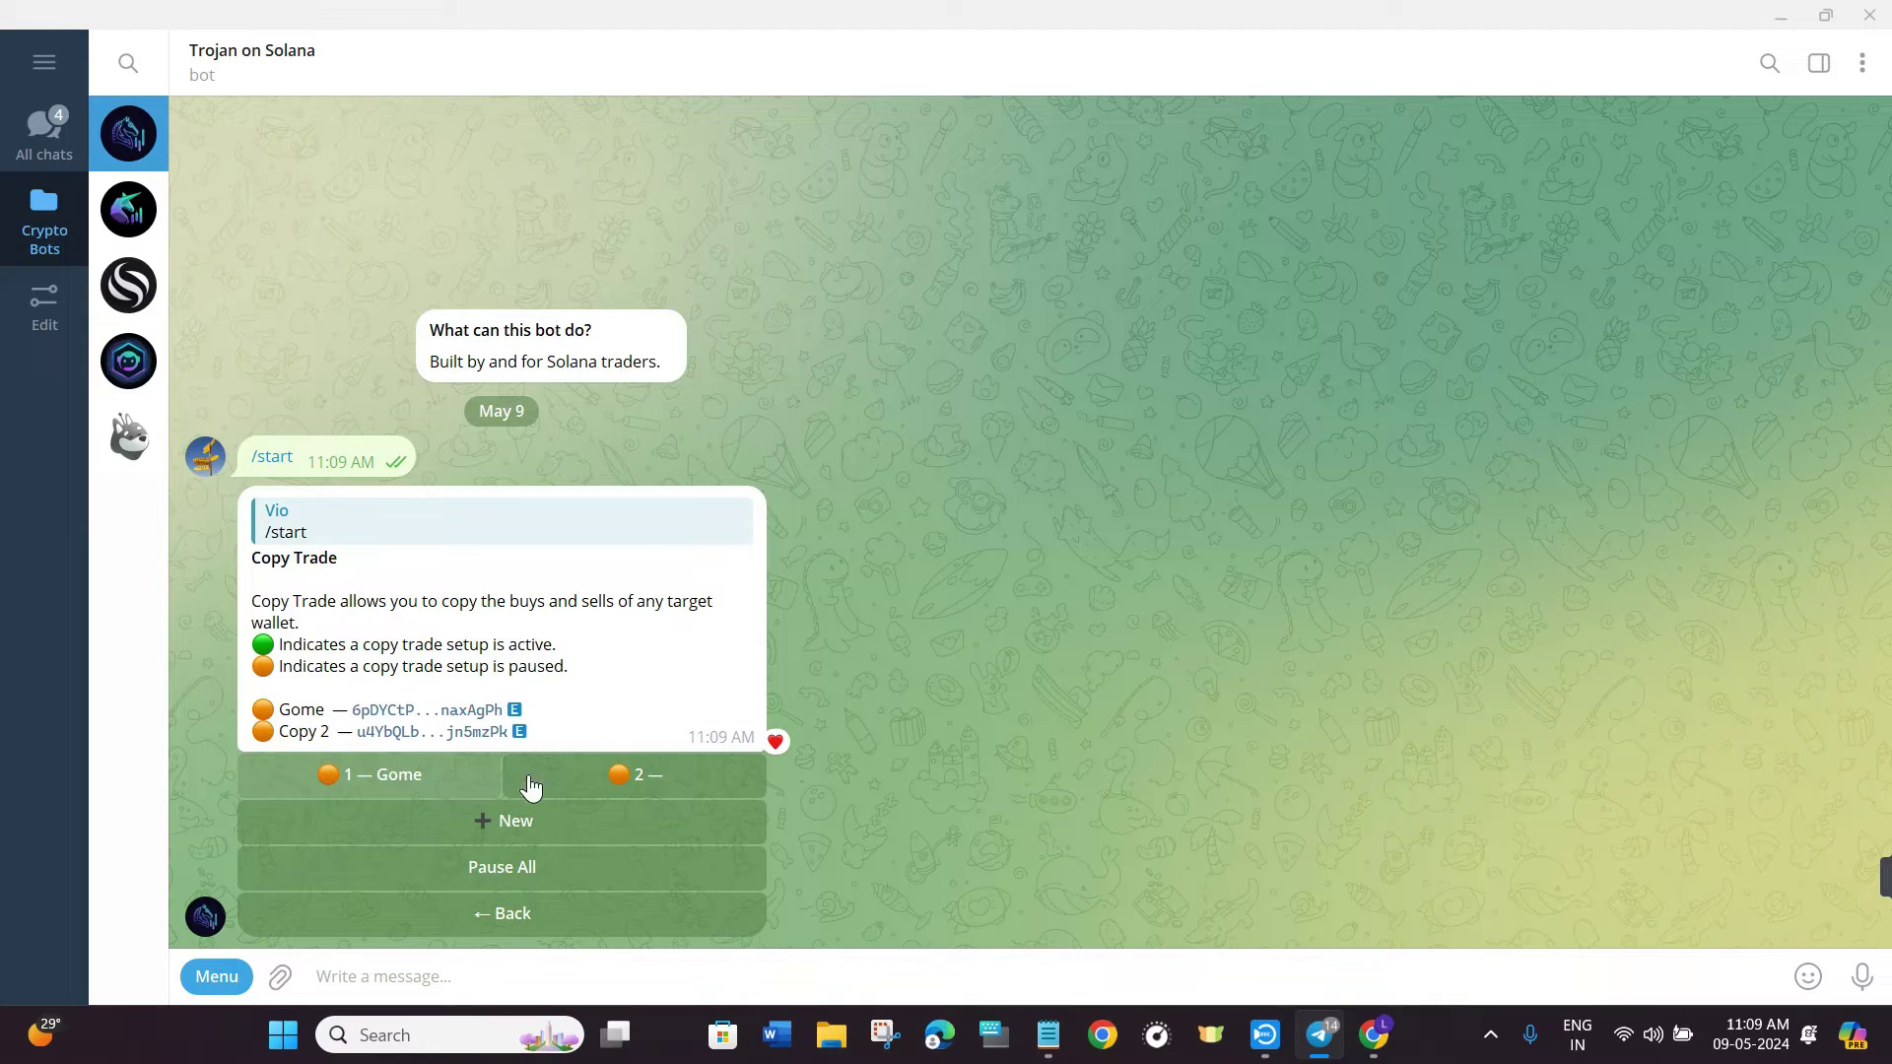
- Create a new copy trade tagged 'solana copy trade' and begin setting its target wallet
left_click(498, 838)
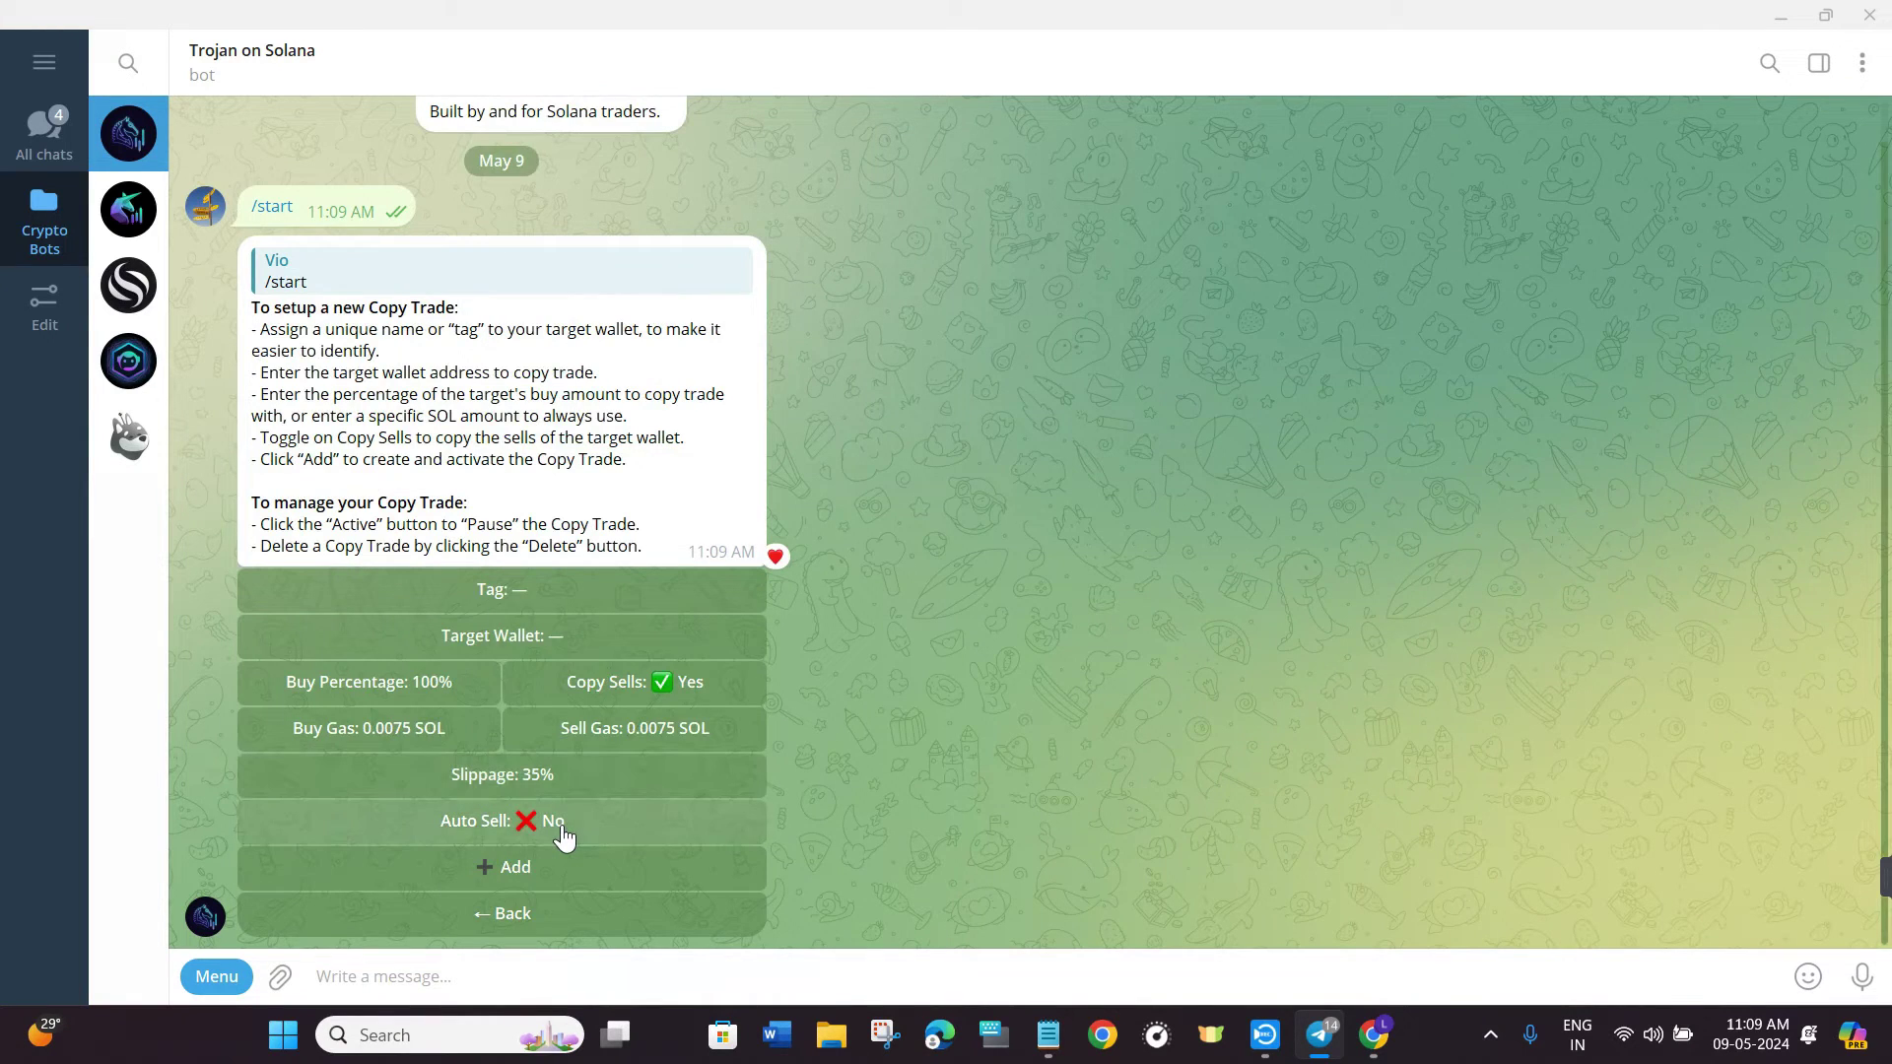
left_click(523, 596)
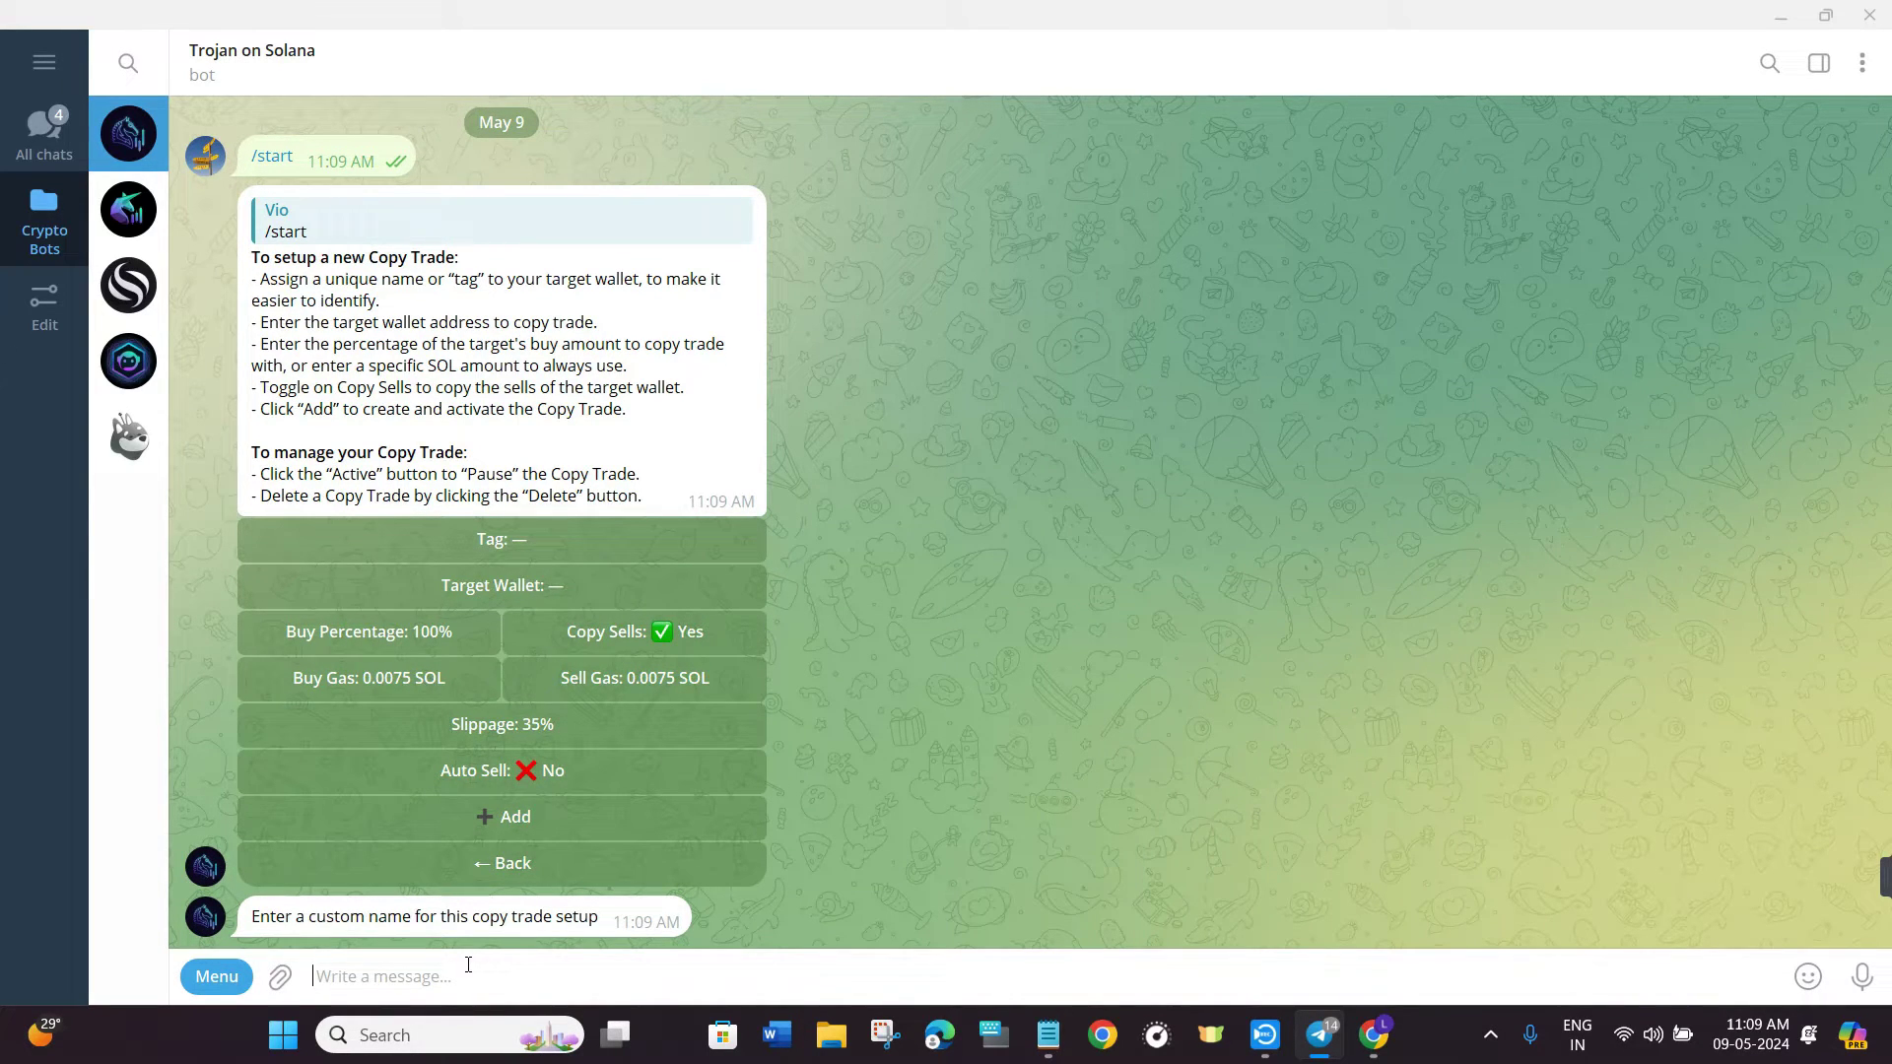
type("solana copy trade")
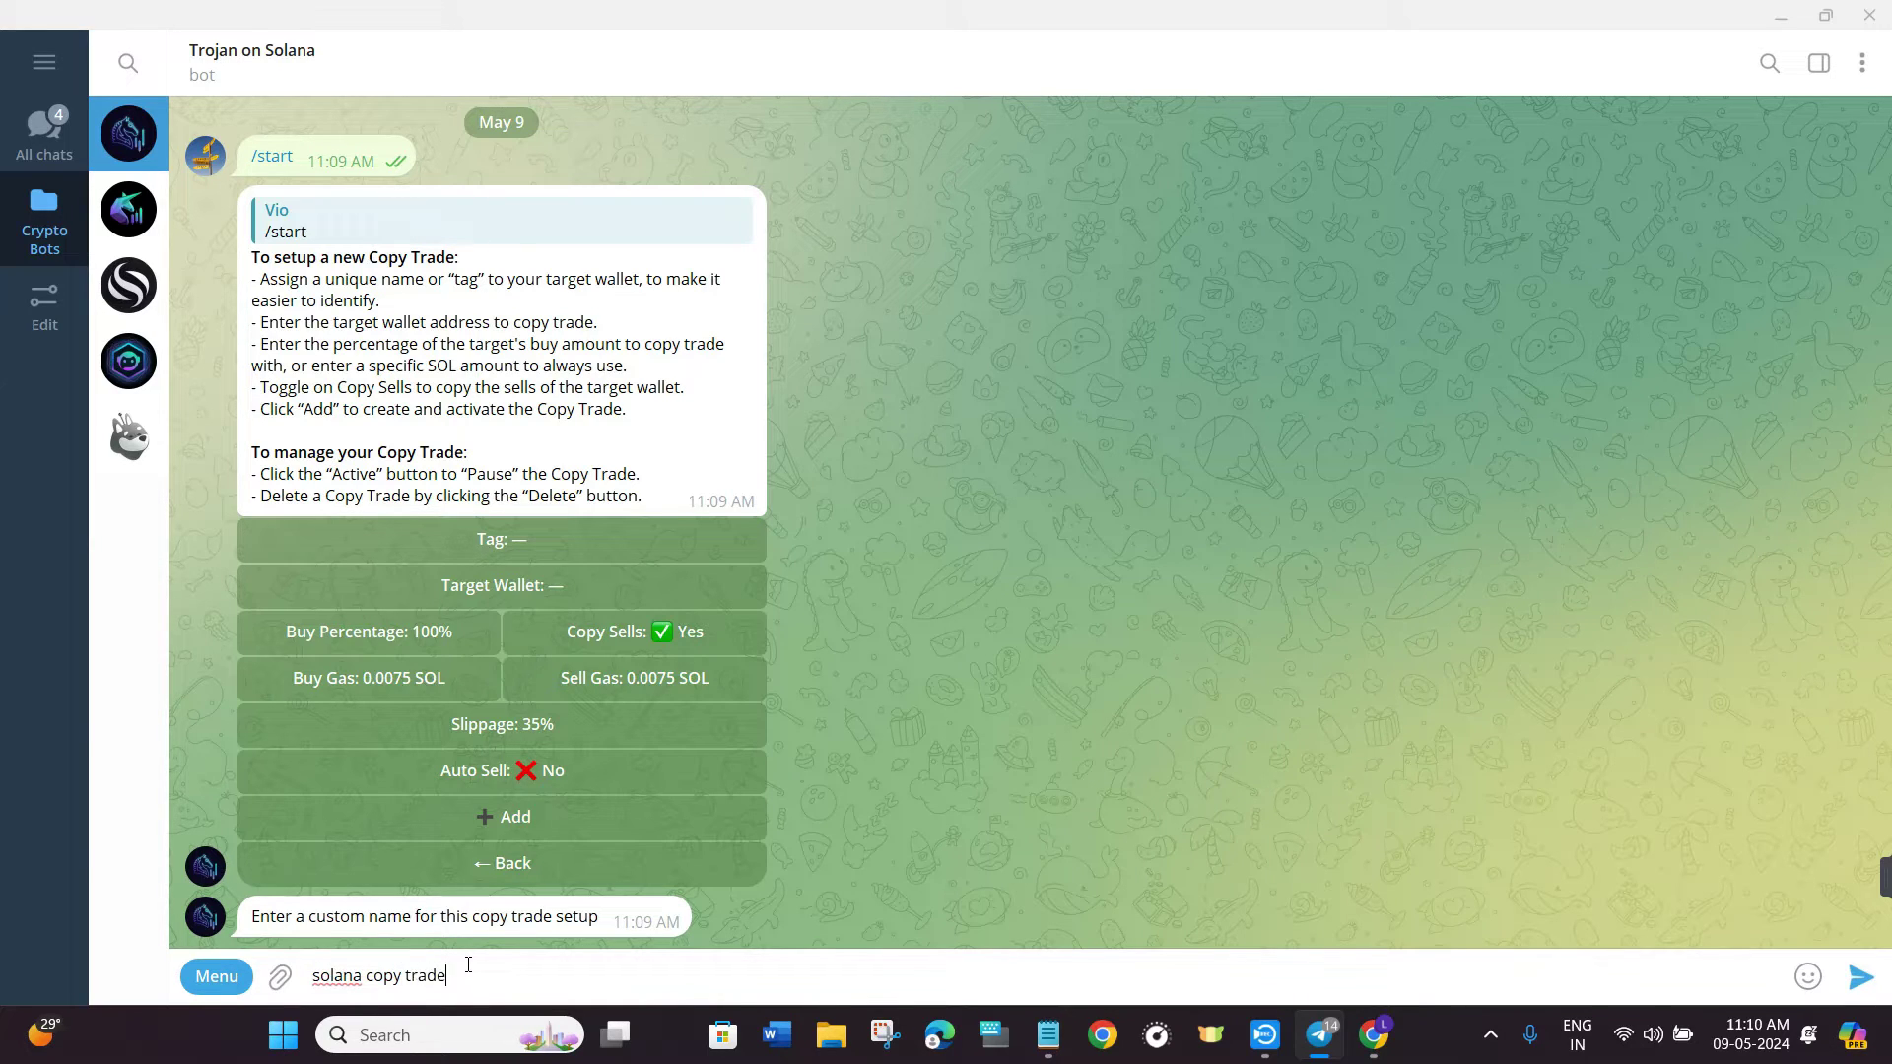
key("Return")
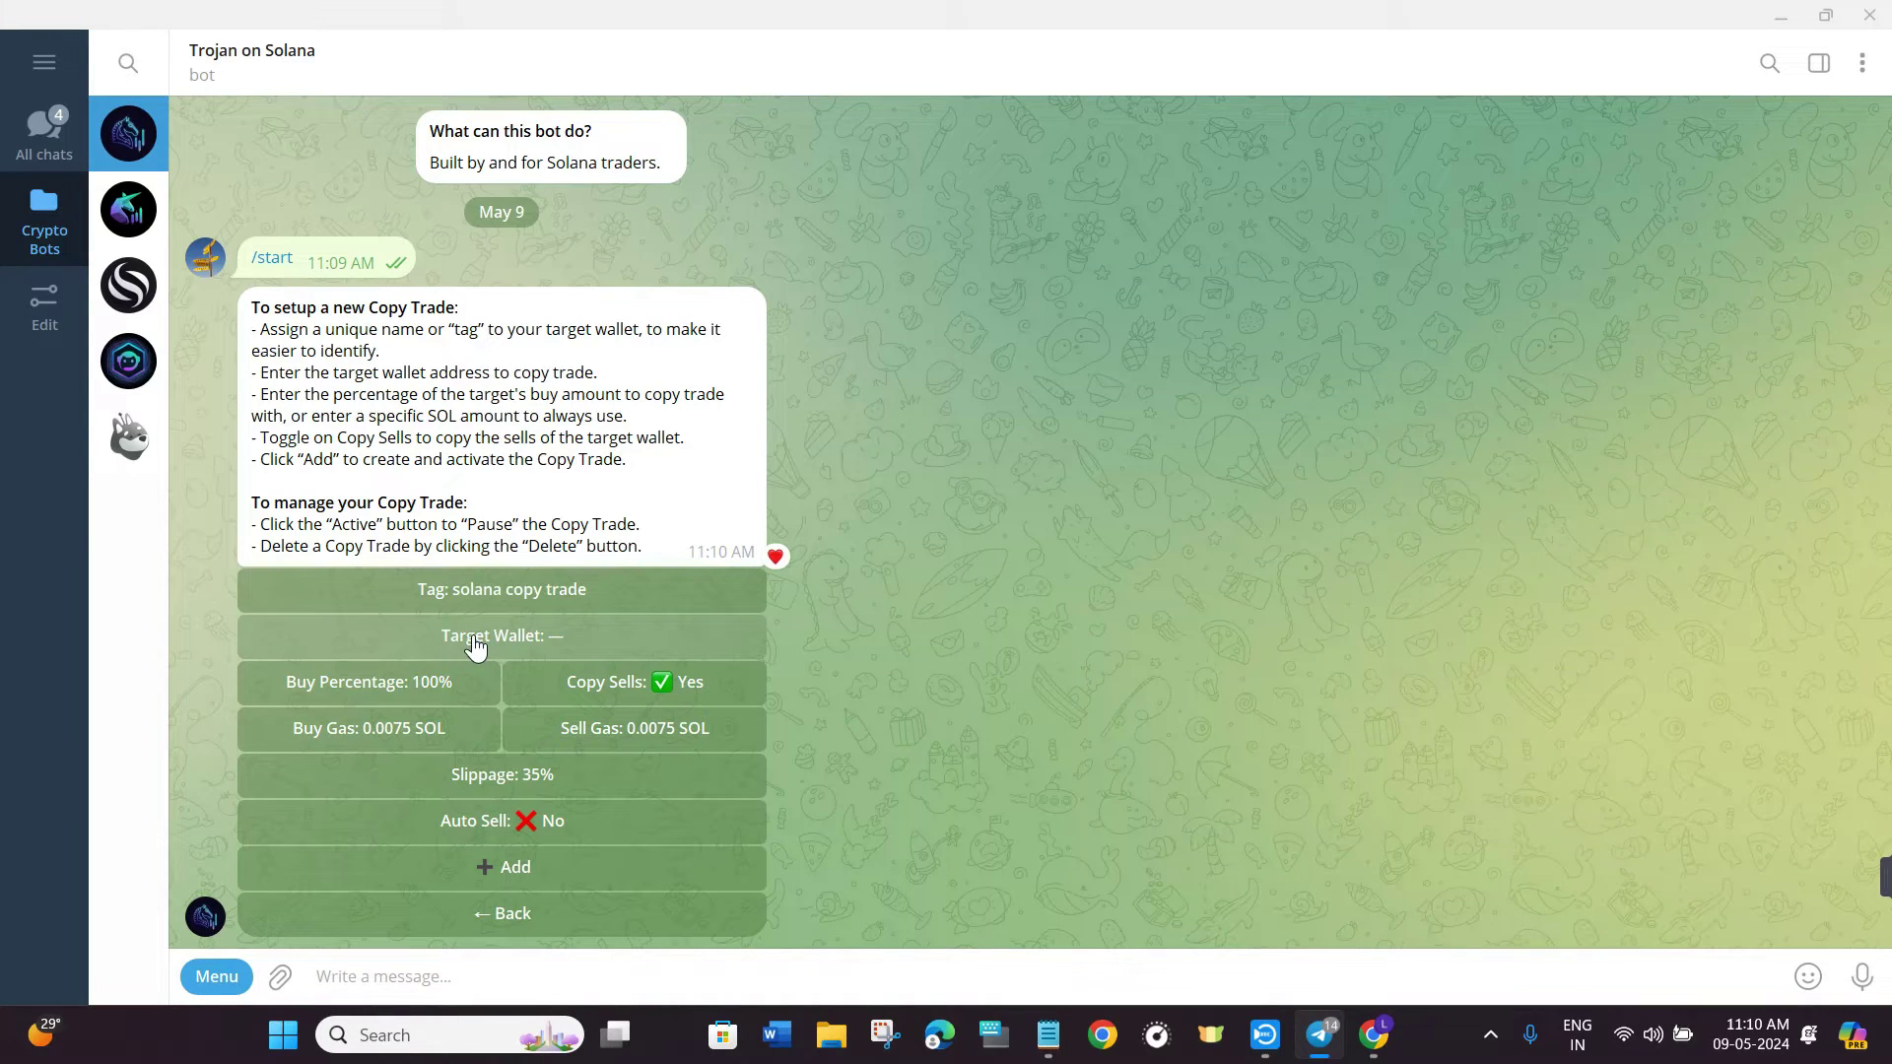
left_click(532, 638)
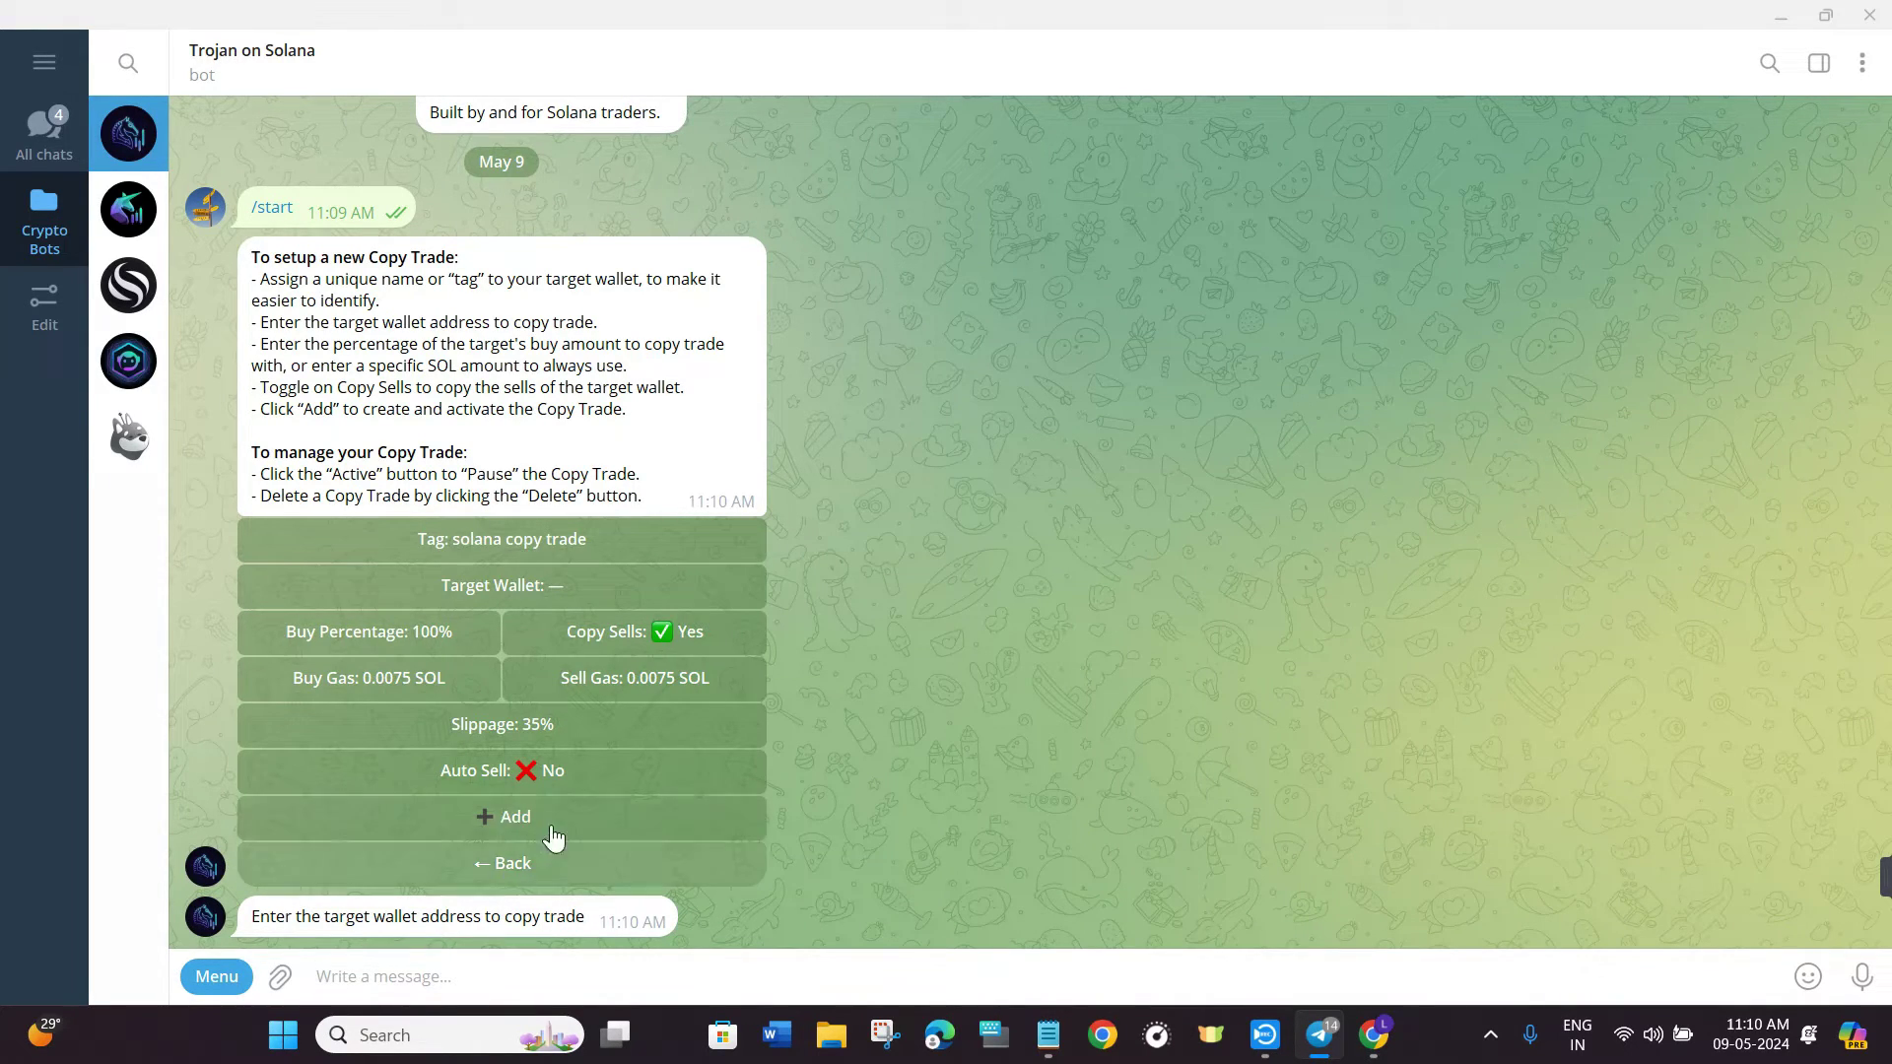
- In DEX Screener, filter to Solana pairs and sort them by volume, highest first
left_click(1372, 1035)
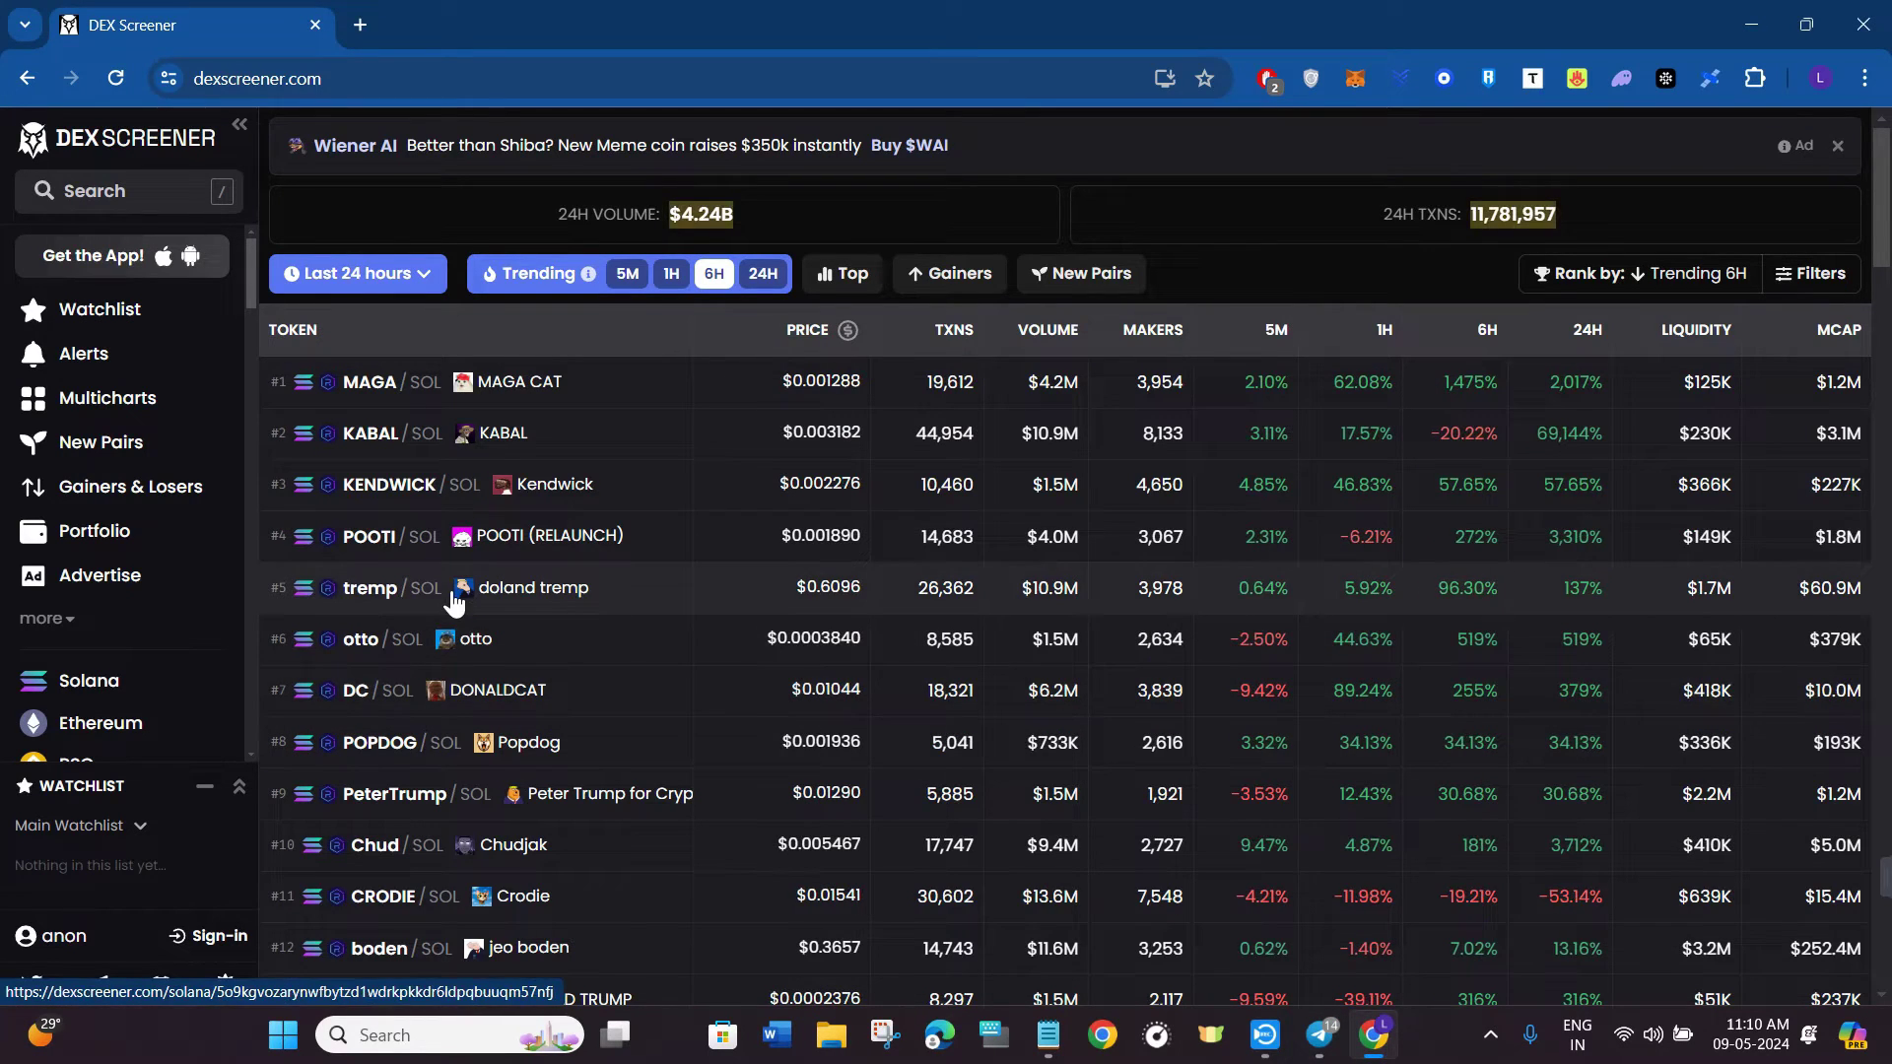
left_click(345, 81)
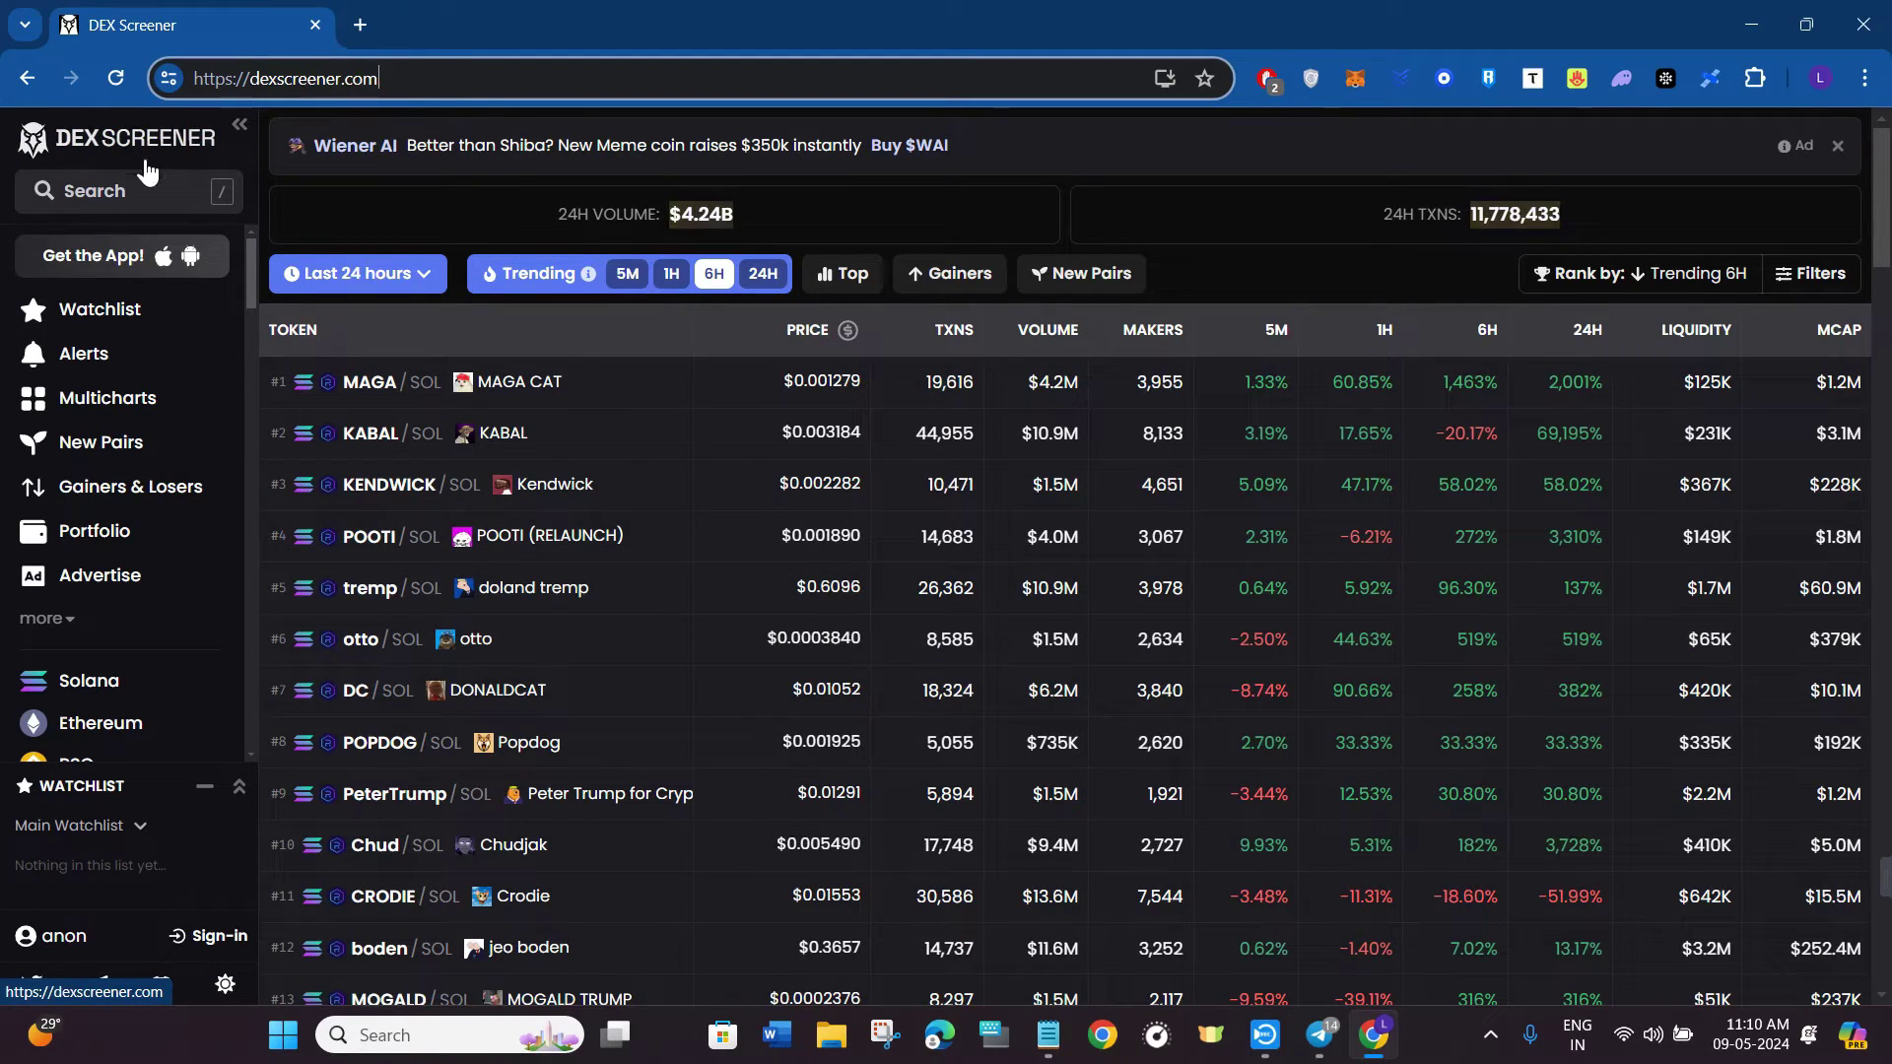
scroll(165, 727, "down", 2)
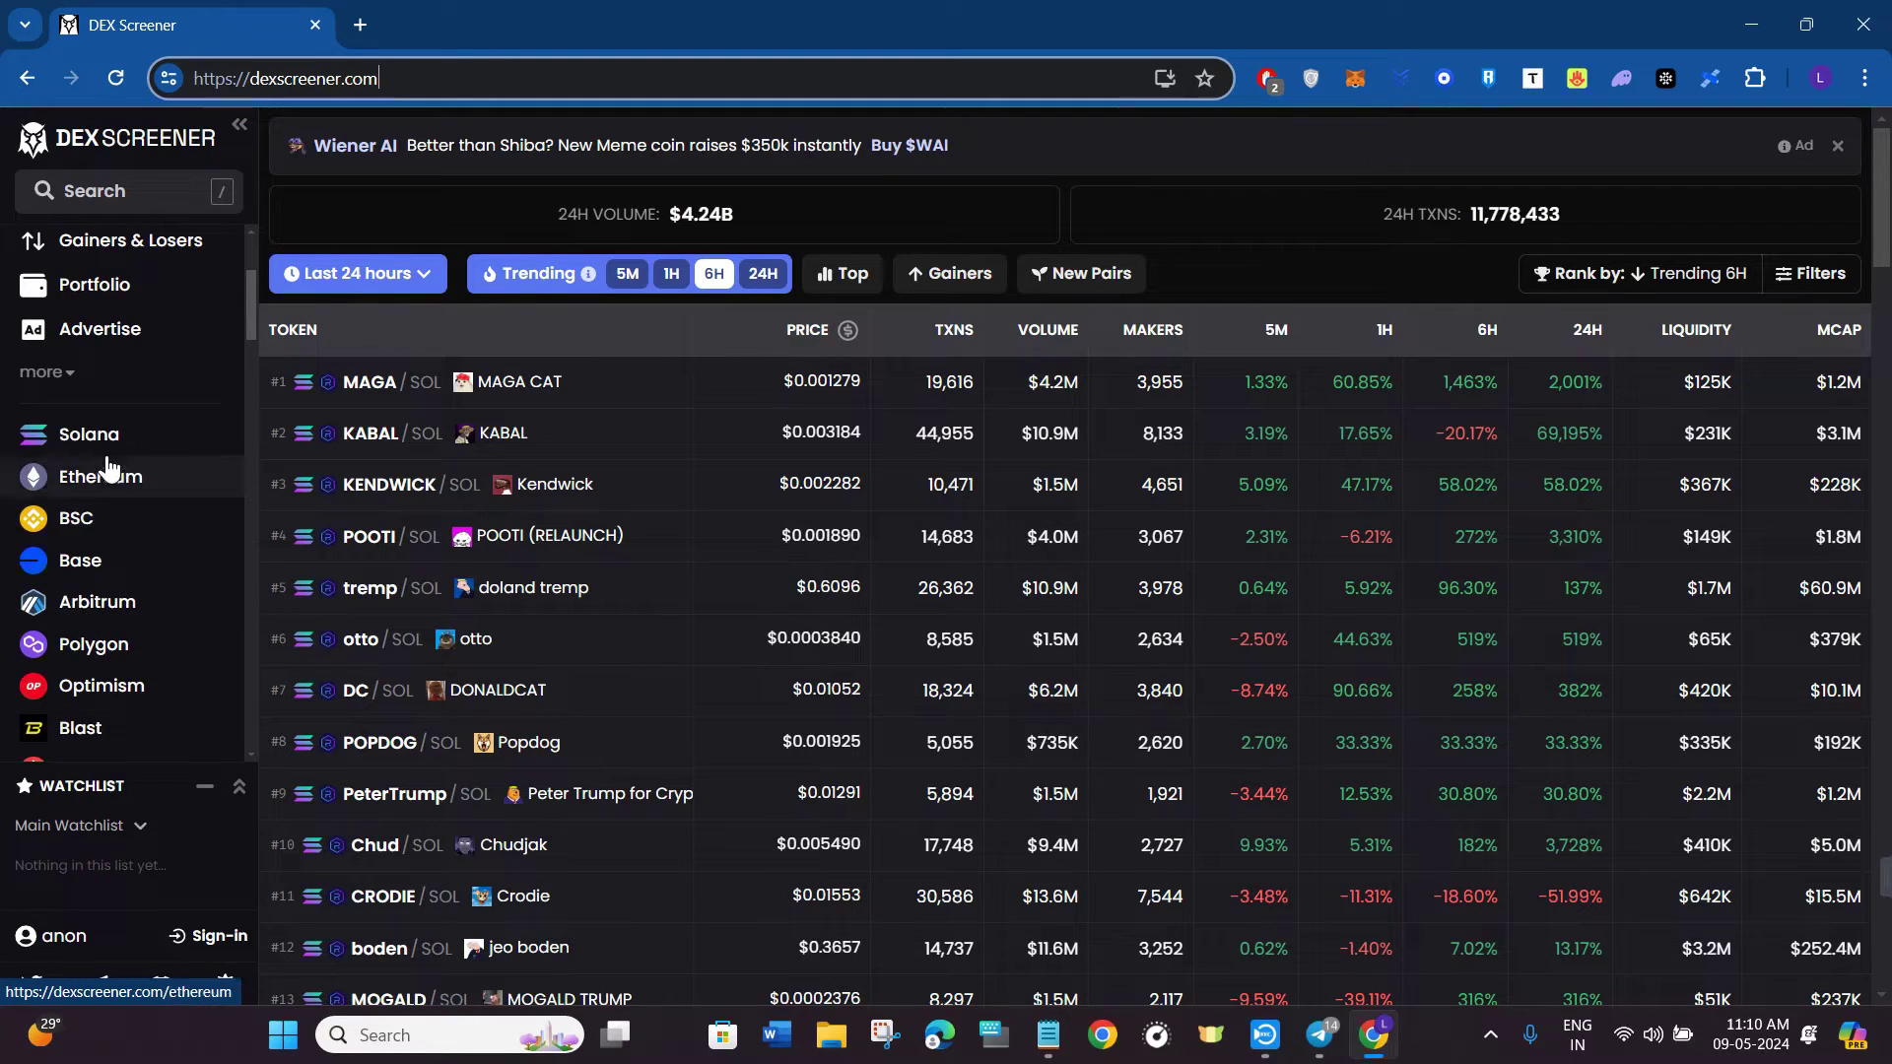
left_click(150, 436)
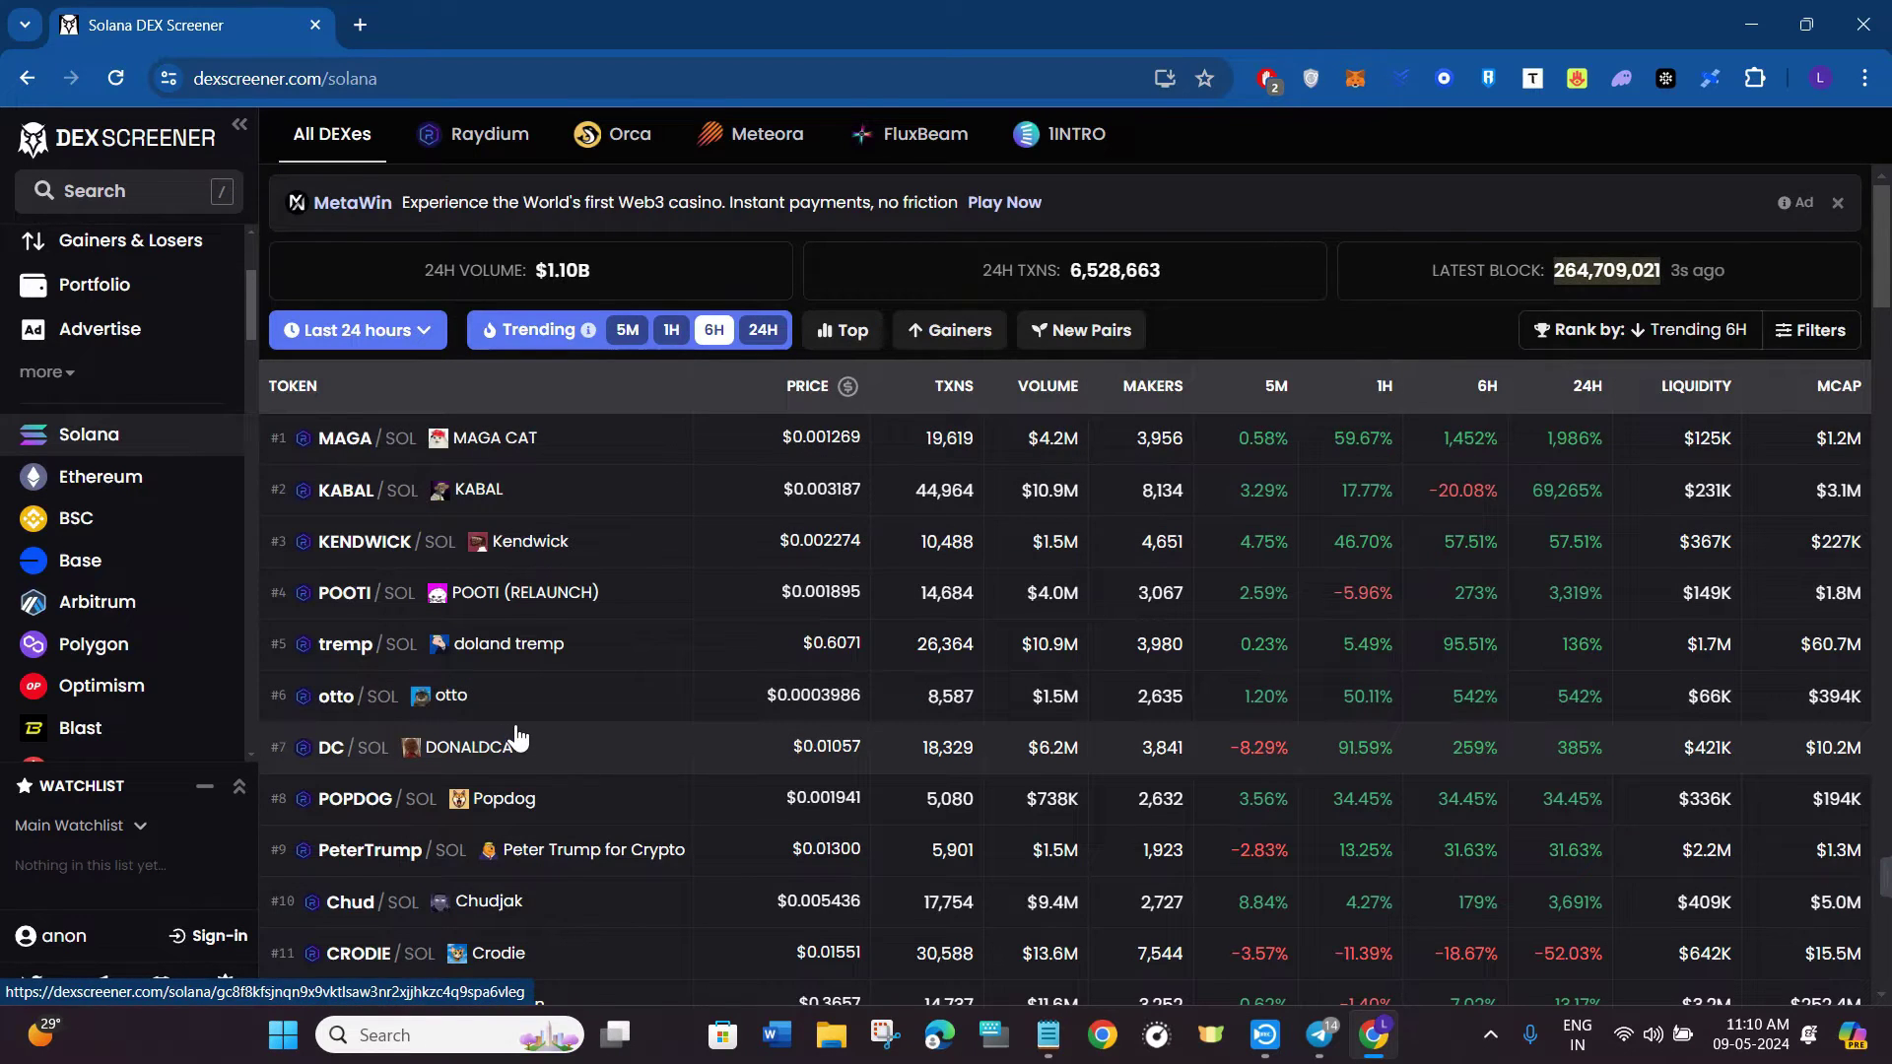
scroll(516, 737, "down", 3)
scroll(516, 737, "up", 3)
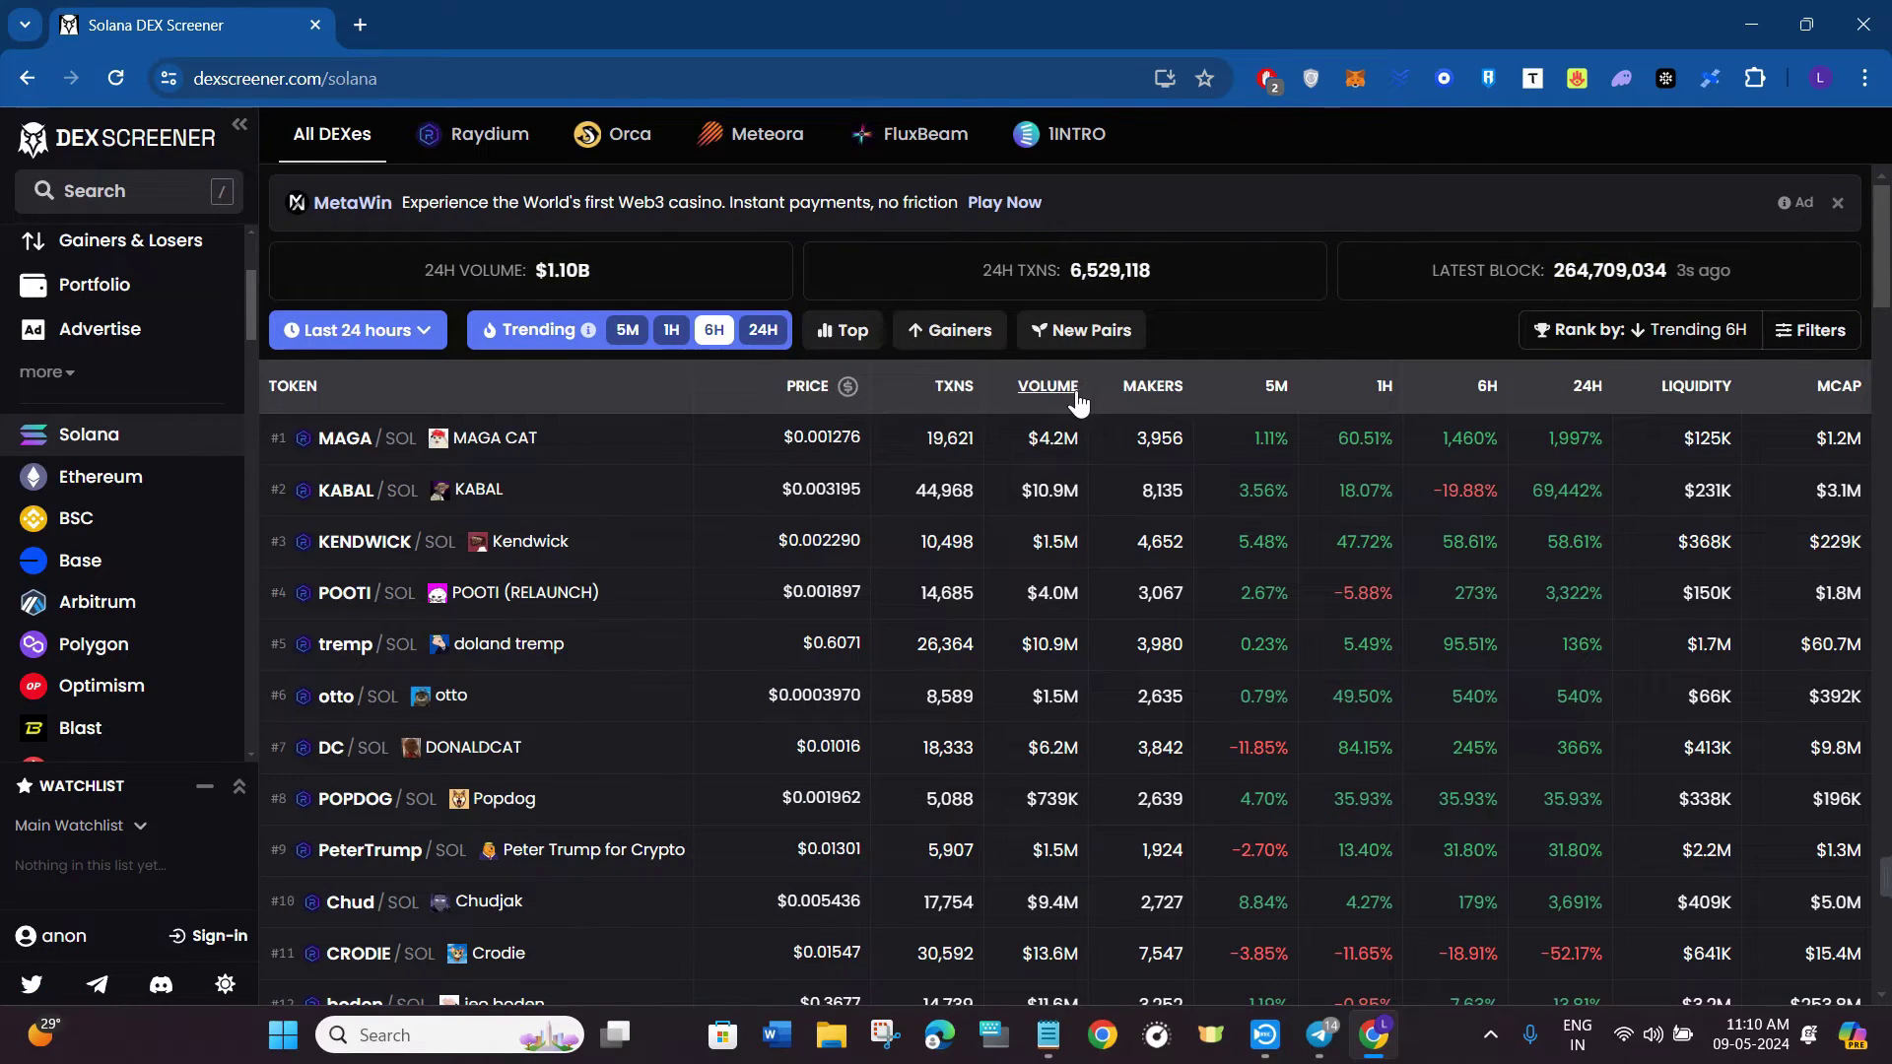
left_click(1047, 387)
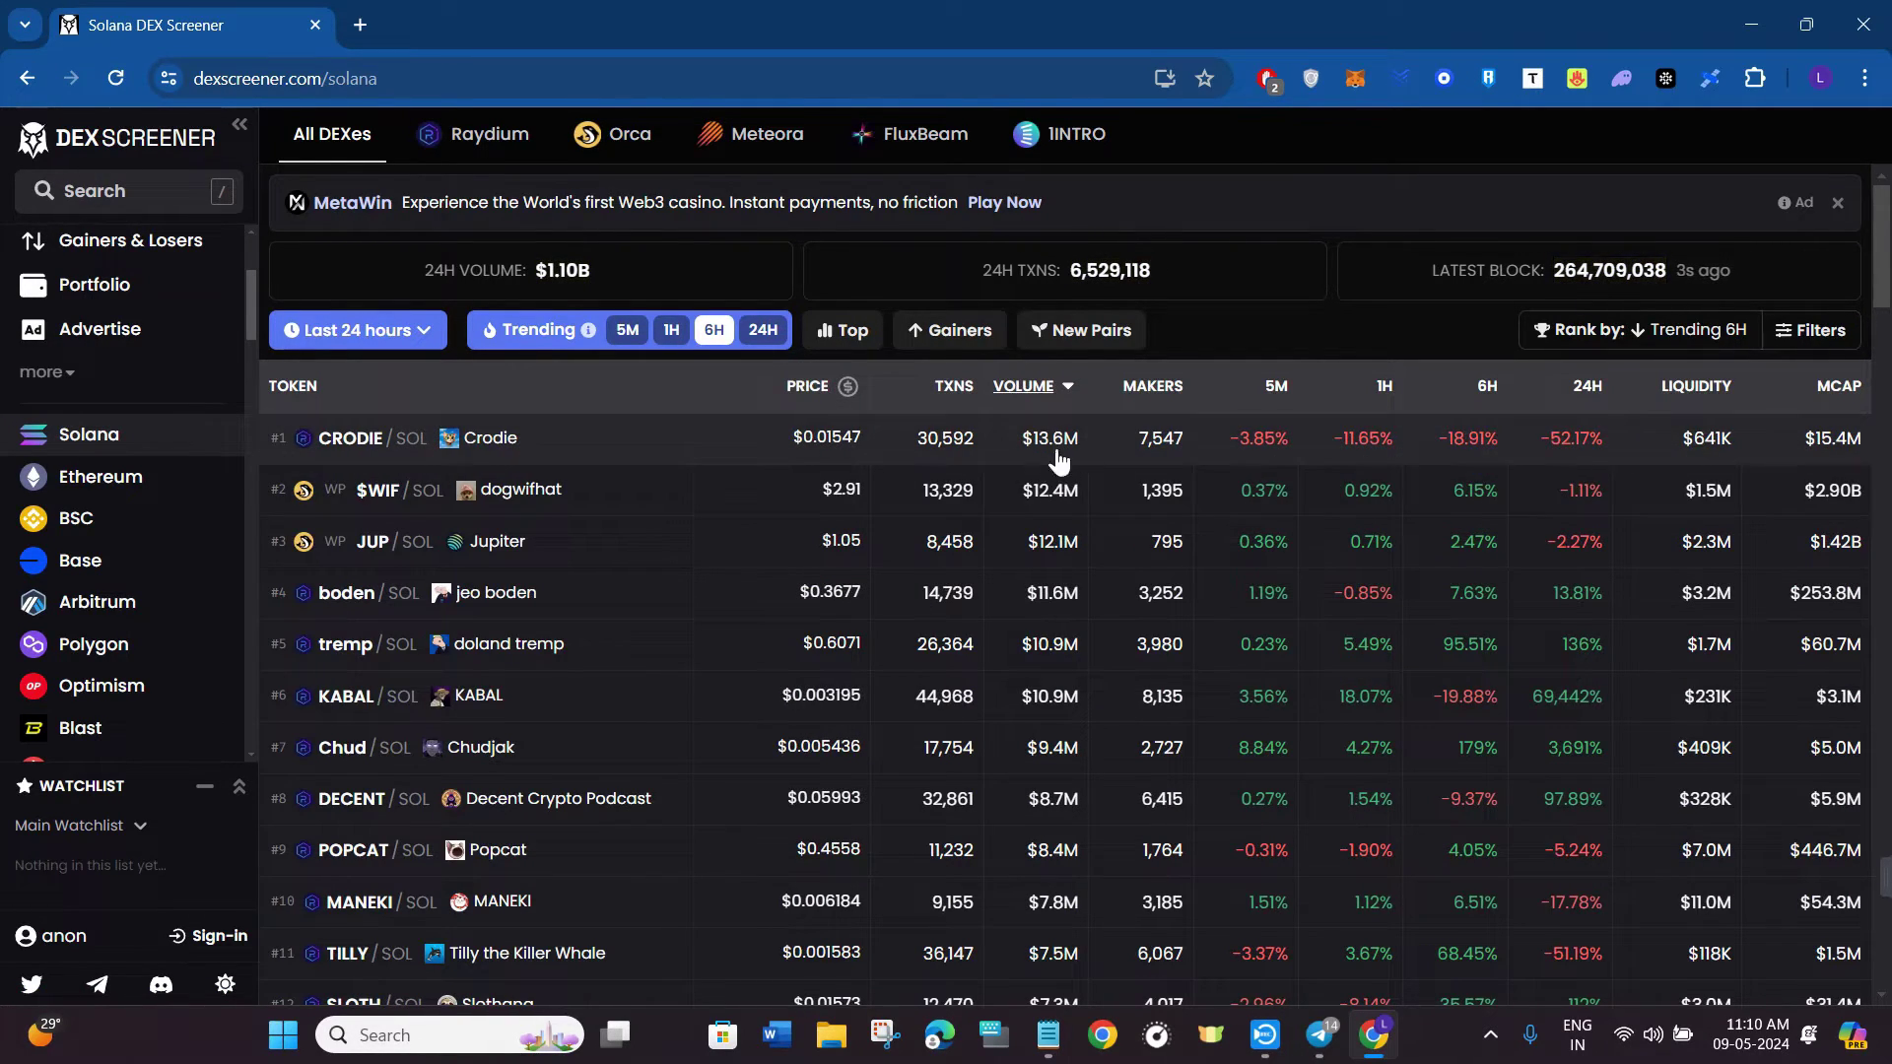
- Open CRODIE's top traders and open trader #55's wallet in Solscan
left_click(556, 453)
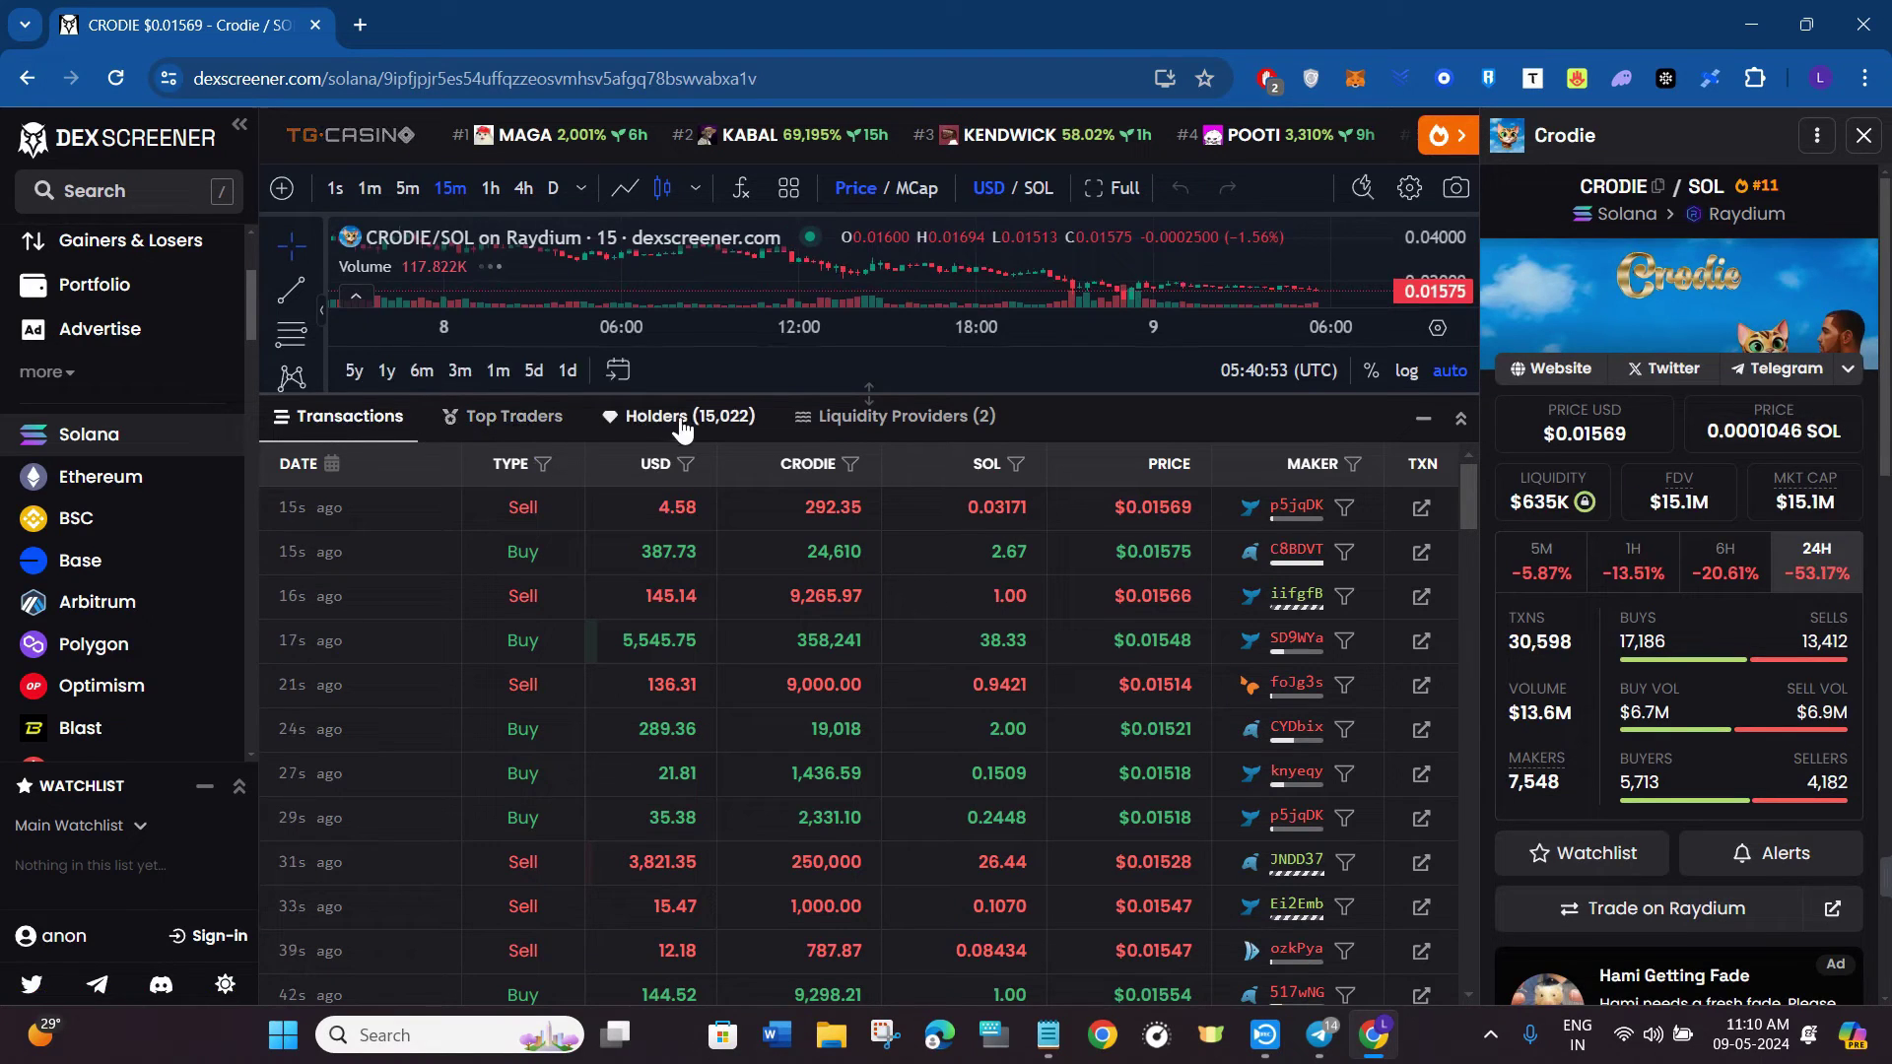
left_click(527, 424)
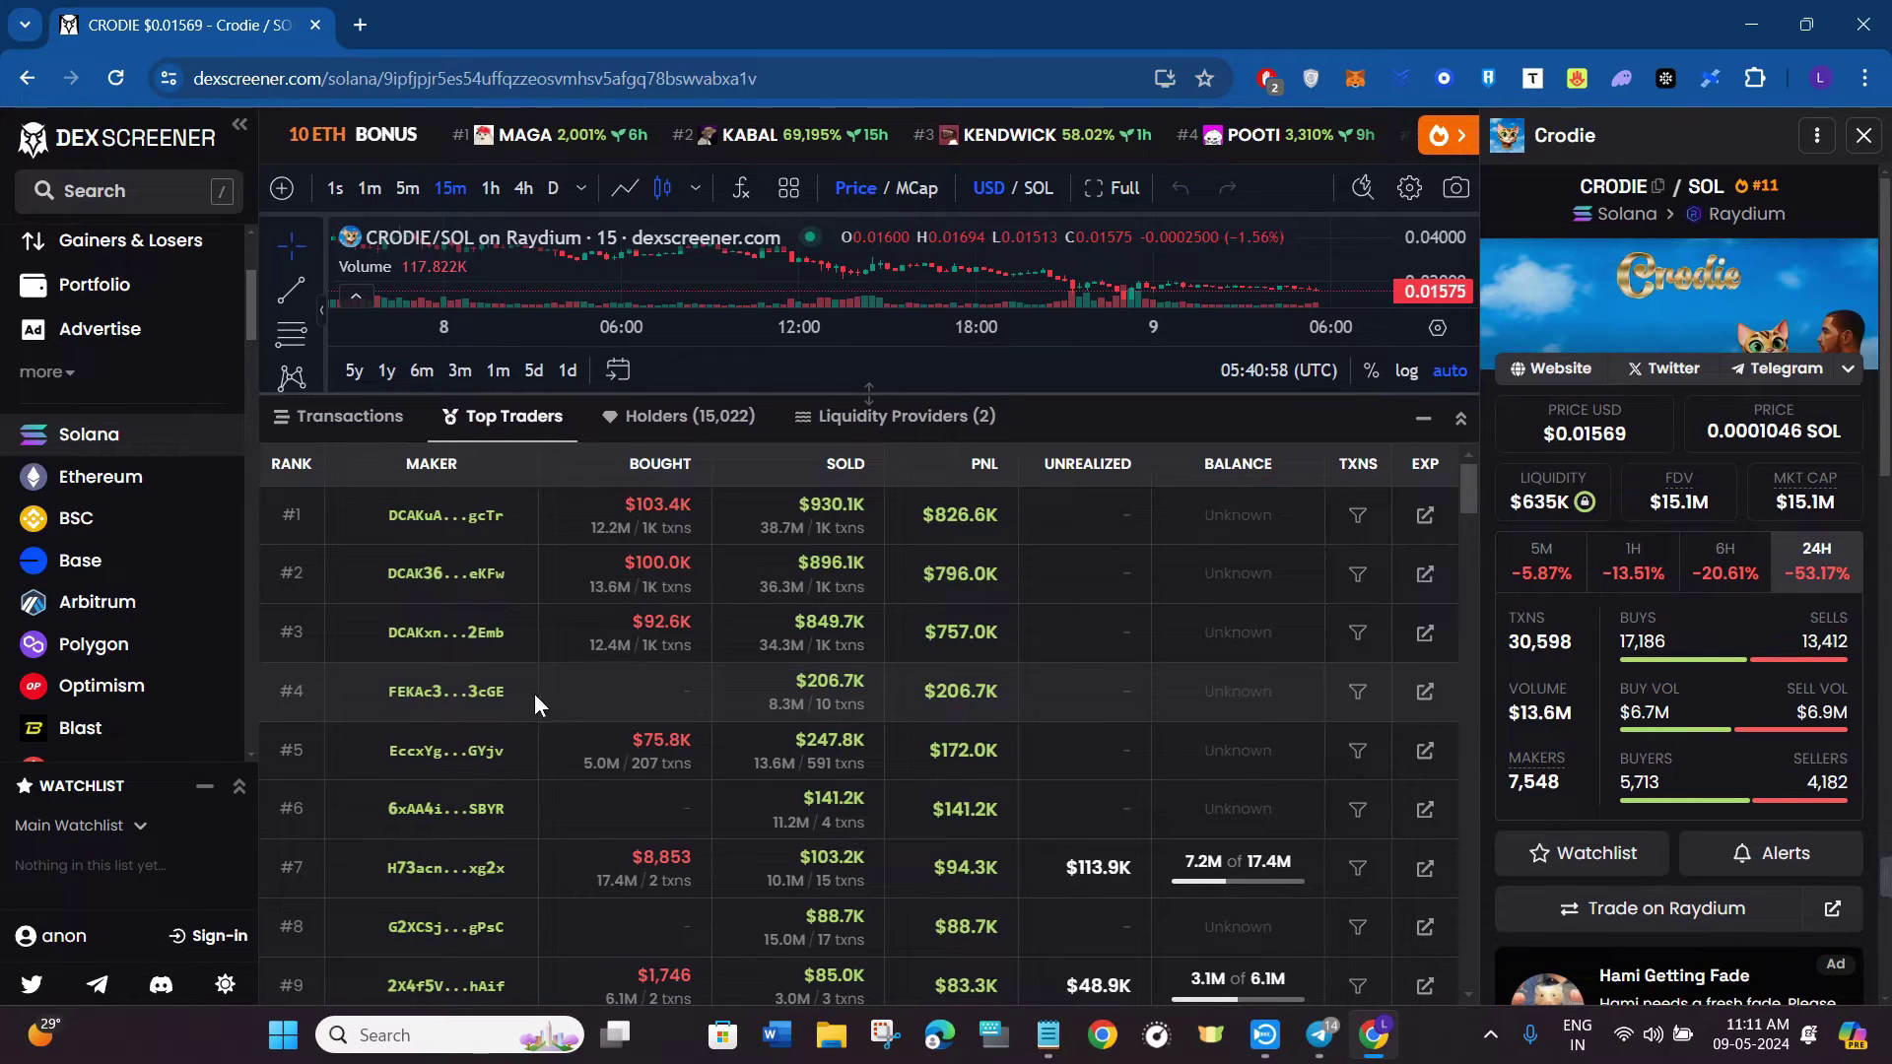
scroll(814, 706, "down", 12)
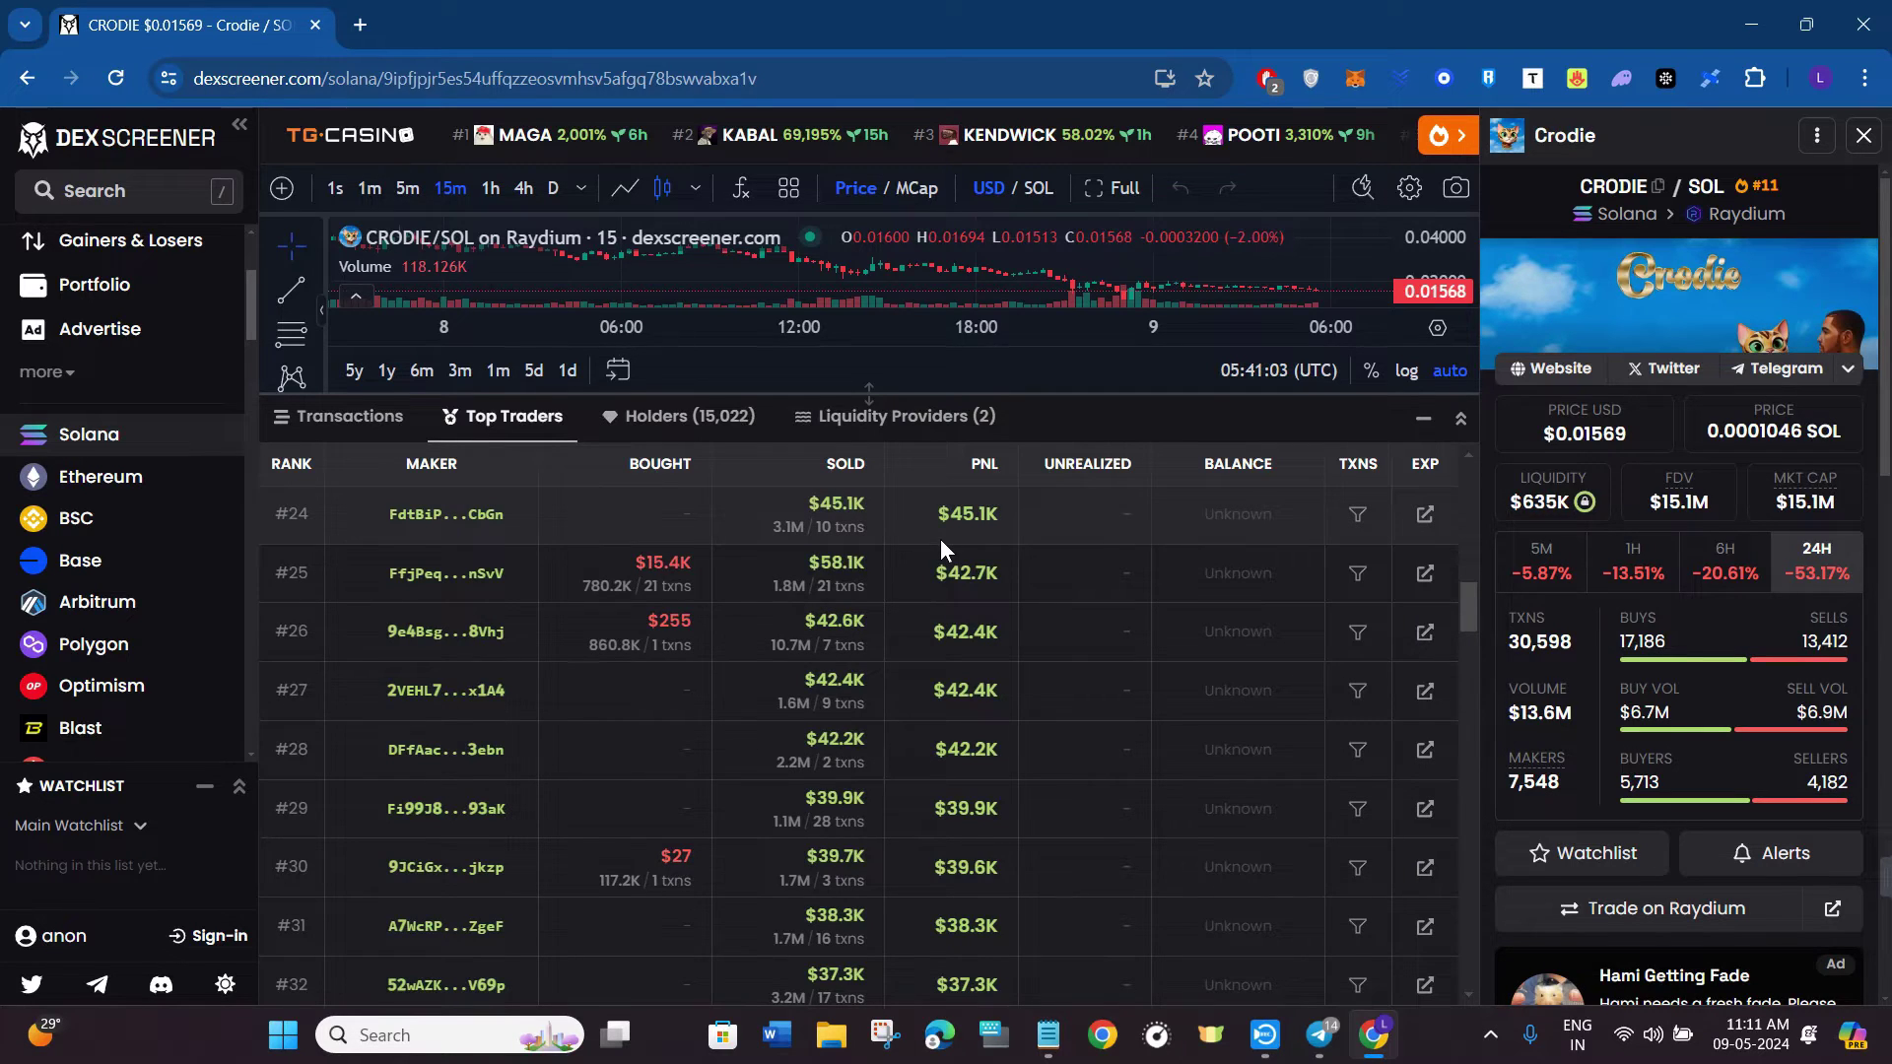
scroll(938, 635, "down", 2)
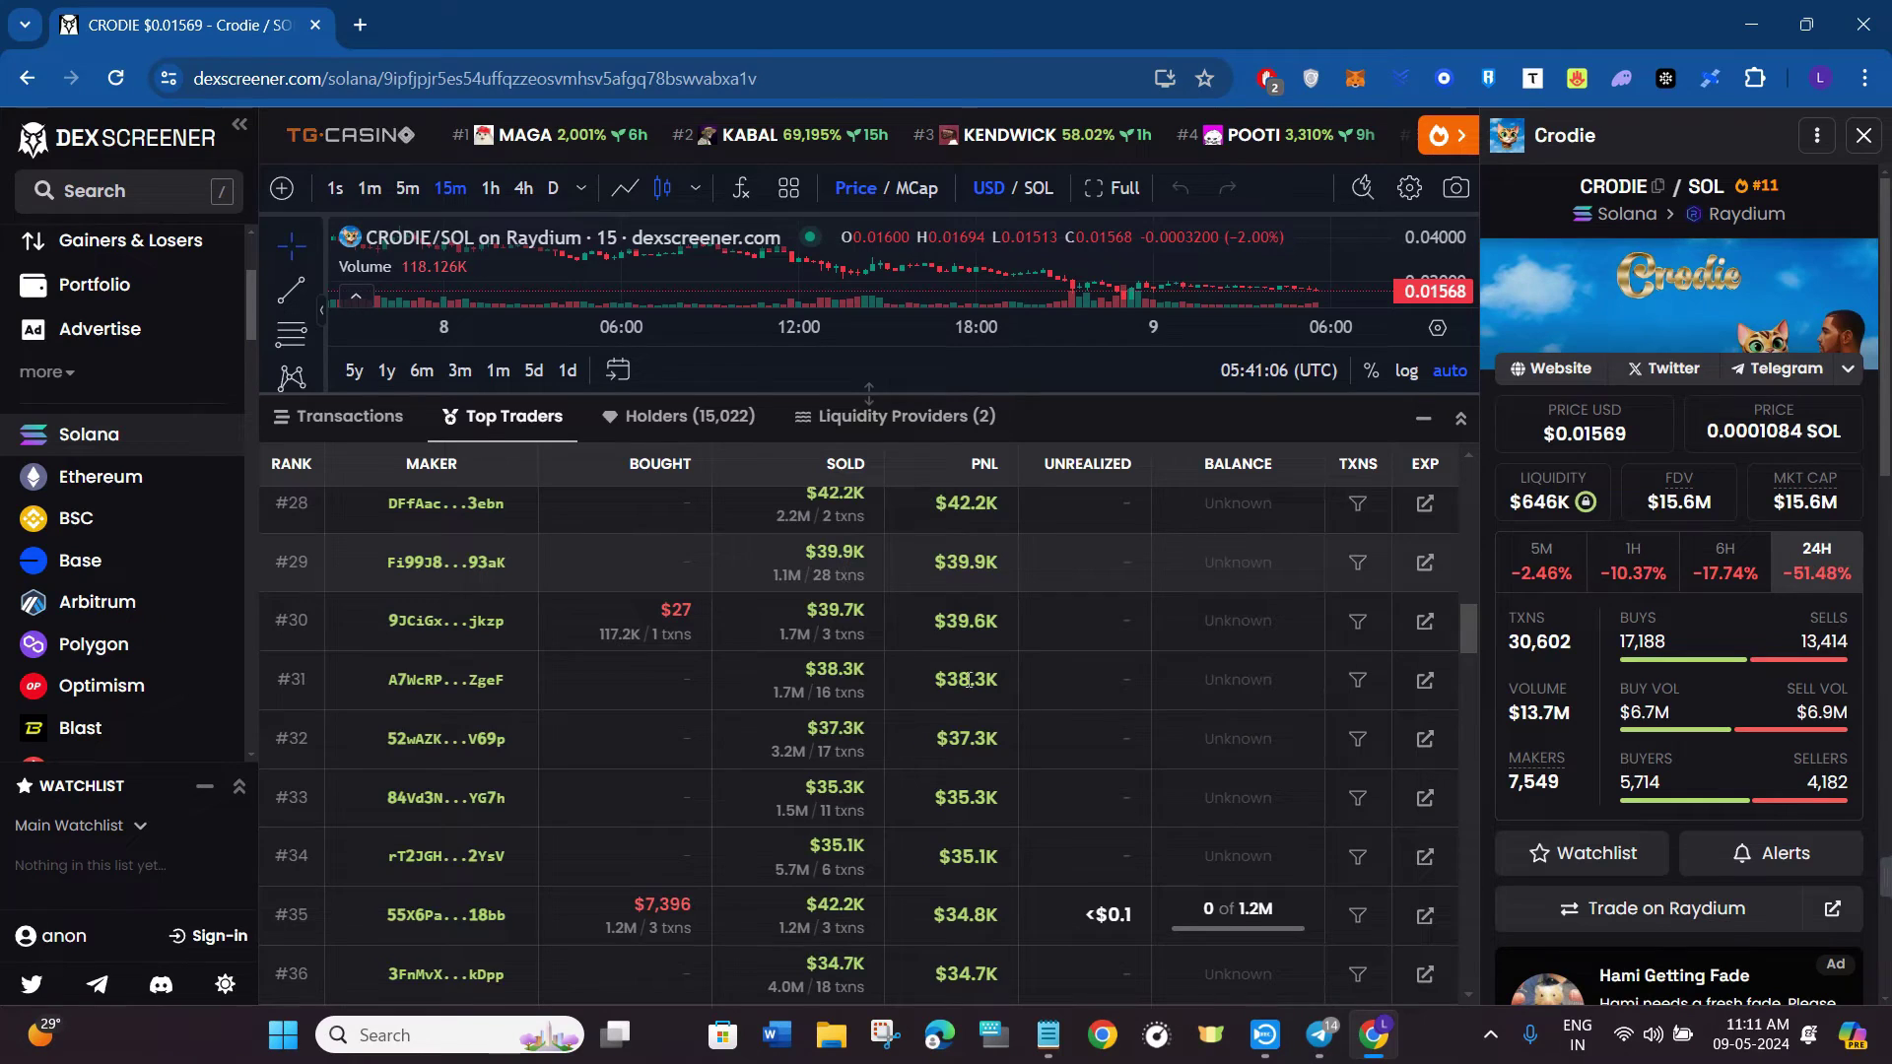
scroll(1054, 707, "down", 2)
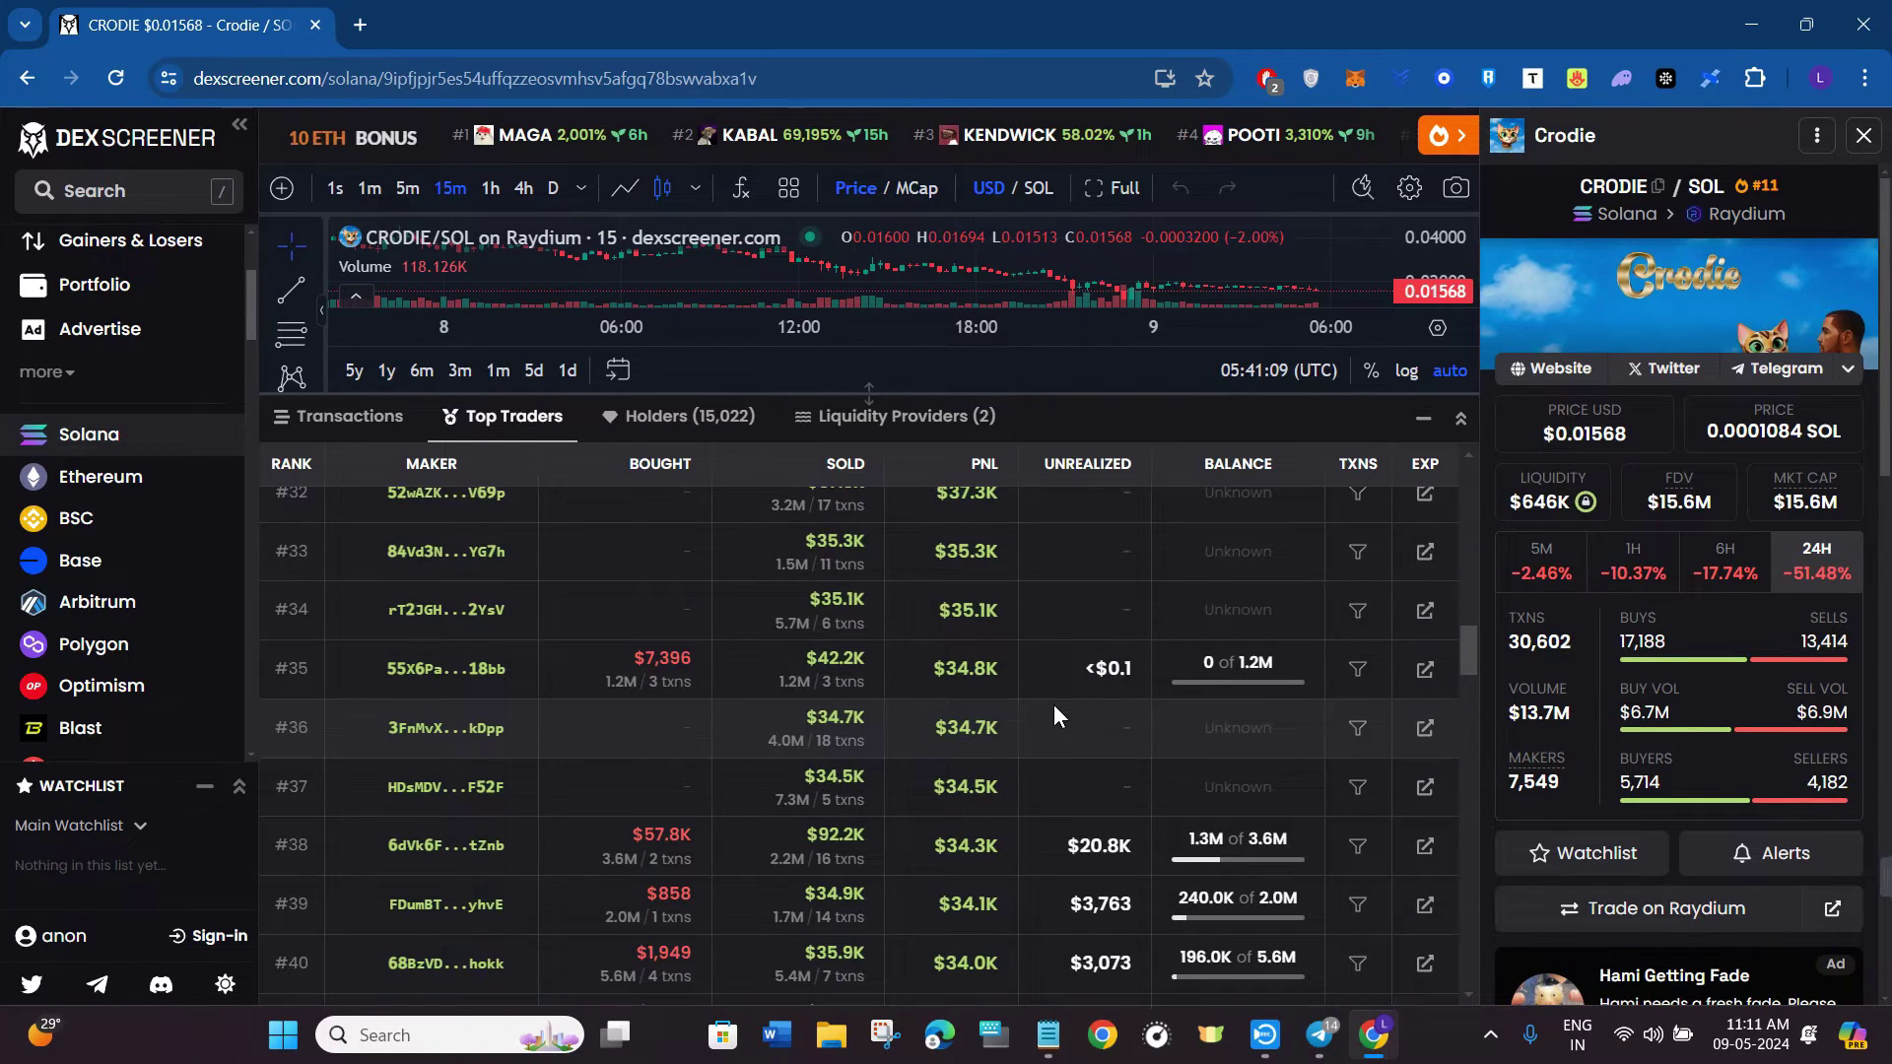
scroll(1025, 700, "down", 2)
scroll(1025, 694, "down", 4)
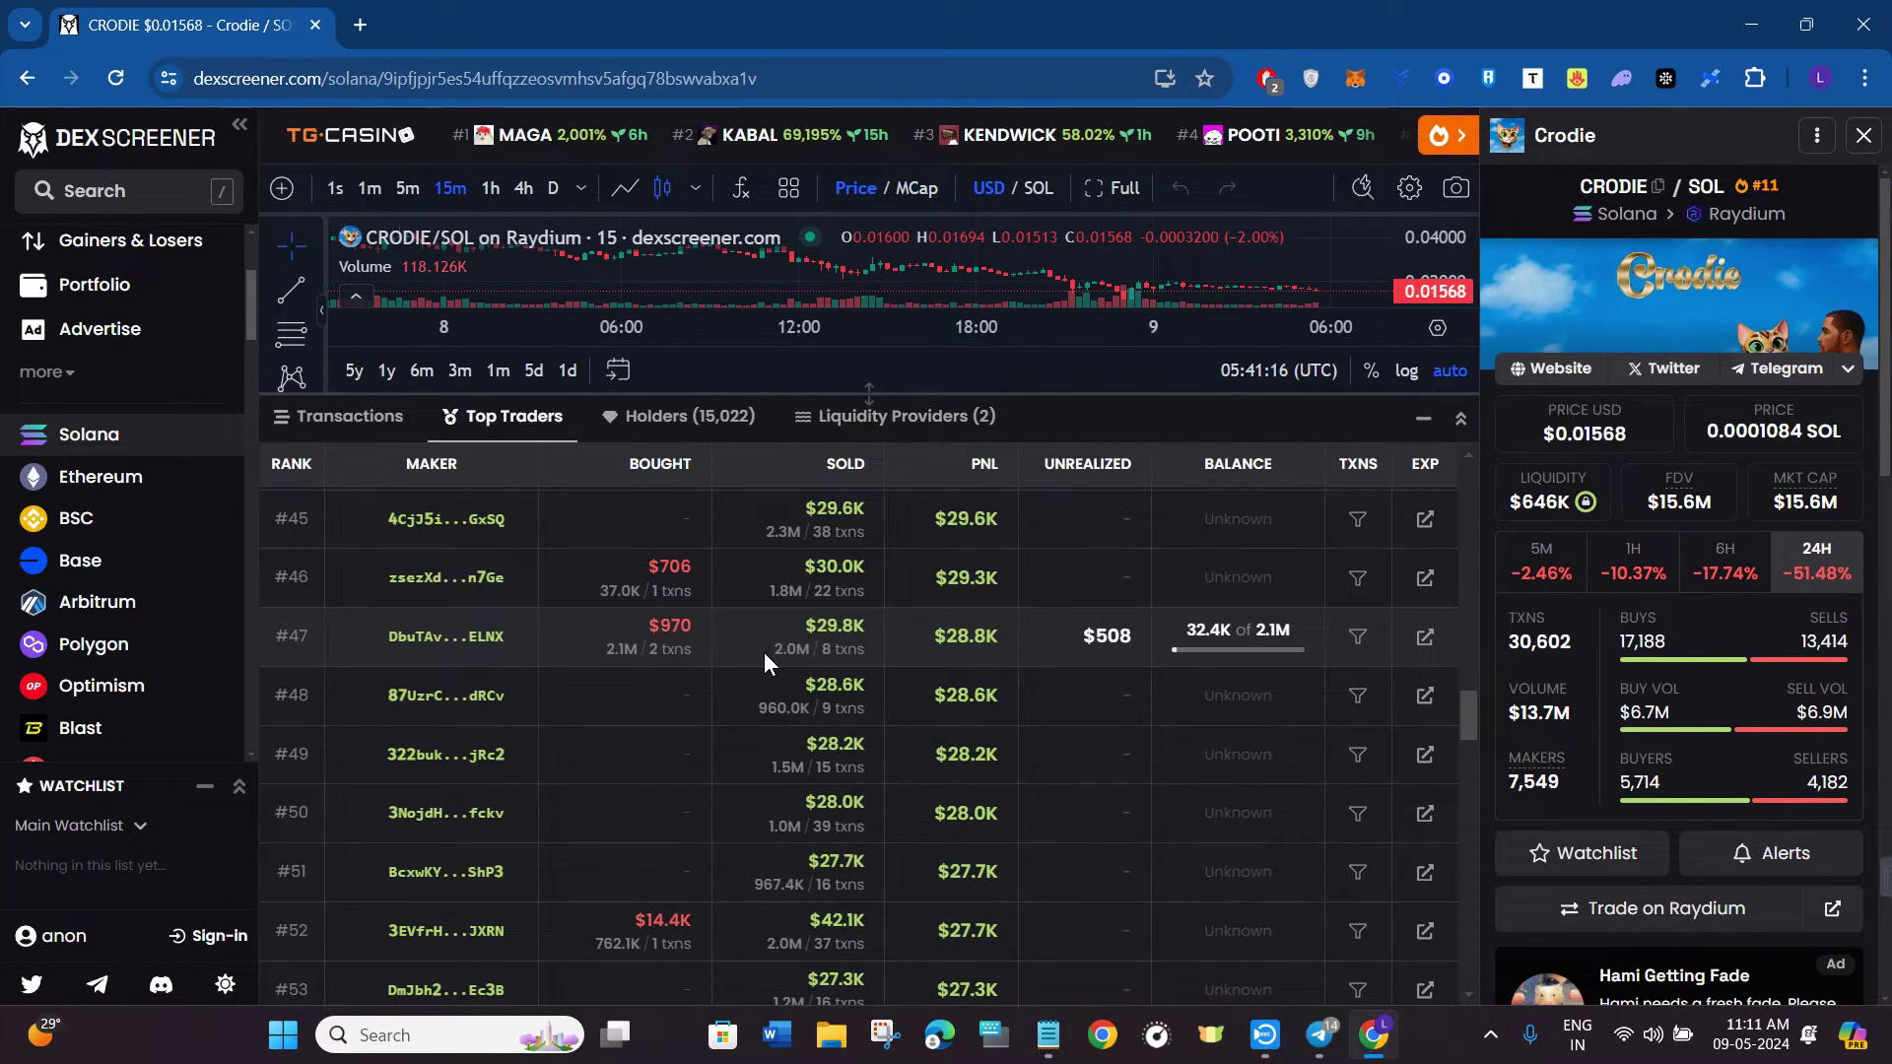
scroll(765, 642, "down", 4)
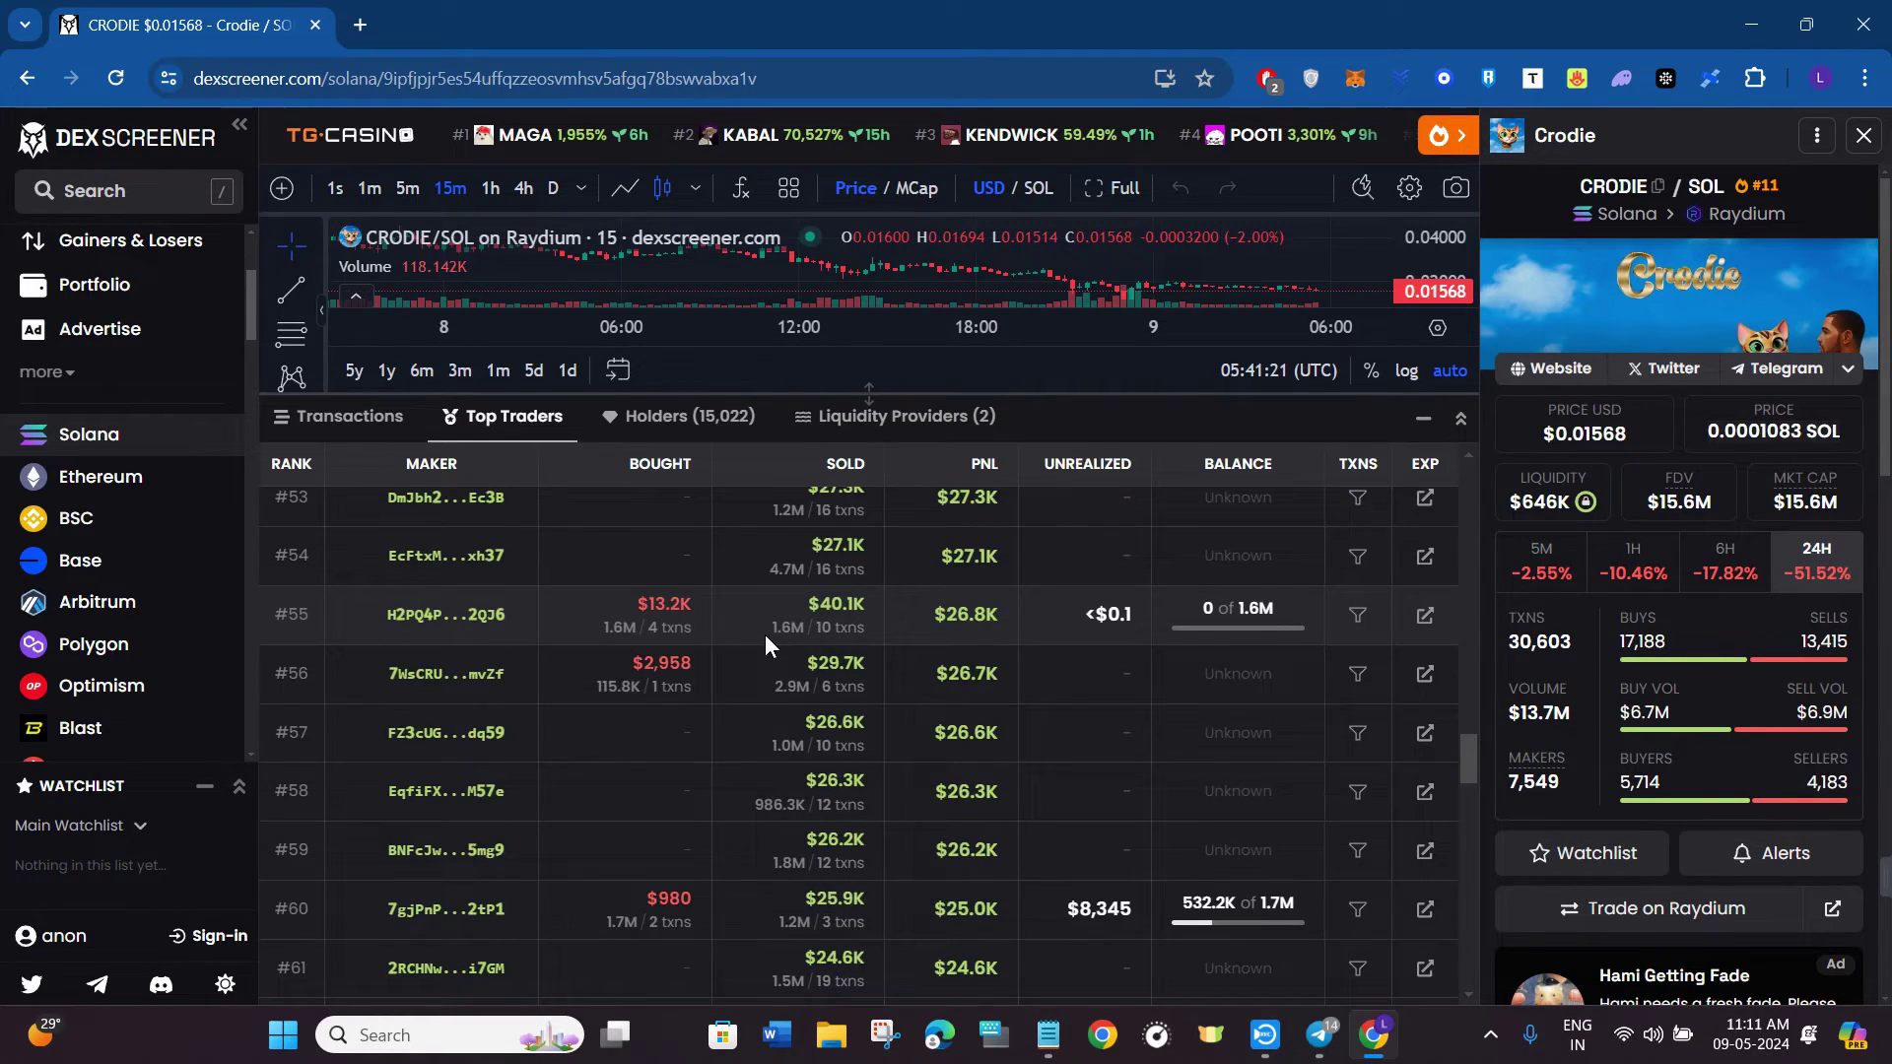
scroll(765, 640, "up", 2)
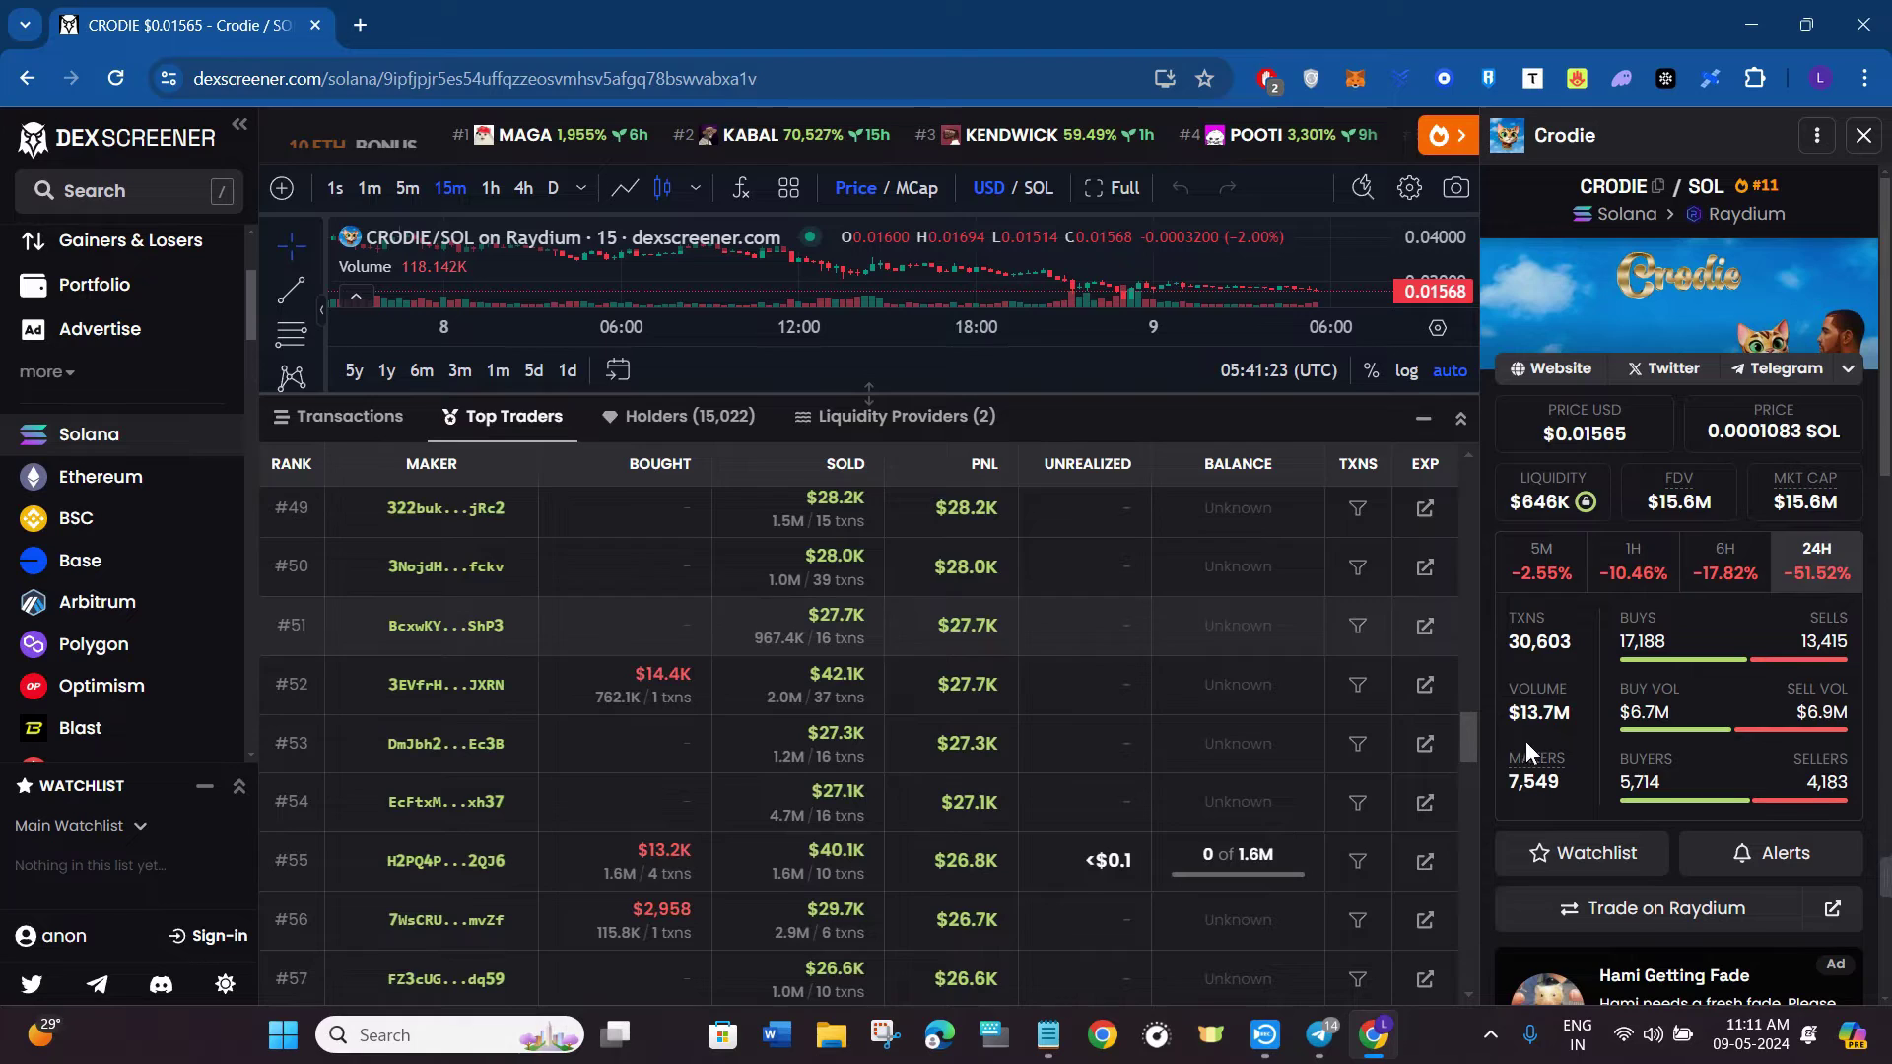
left_click(1429, 865)
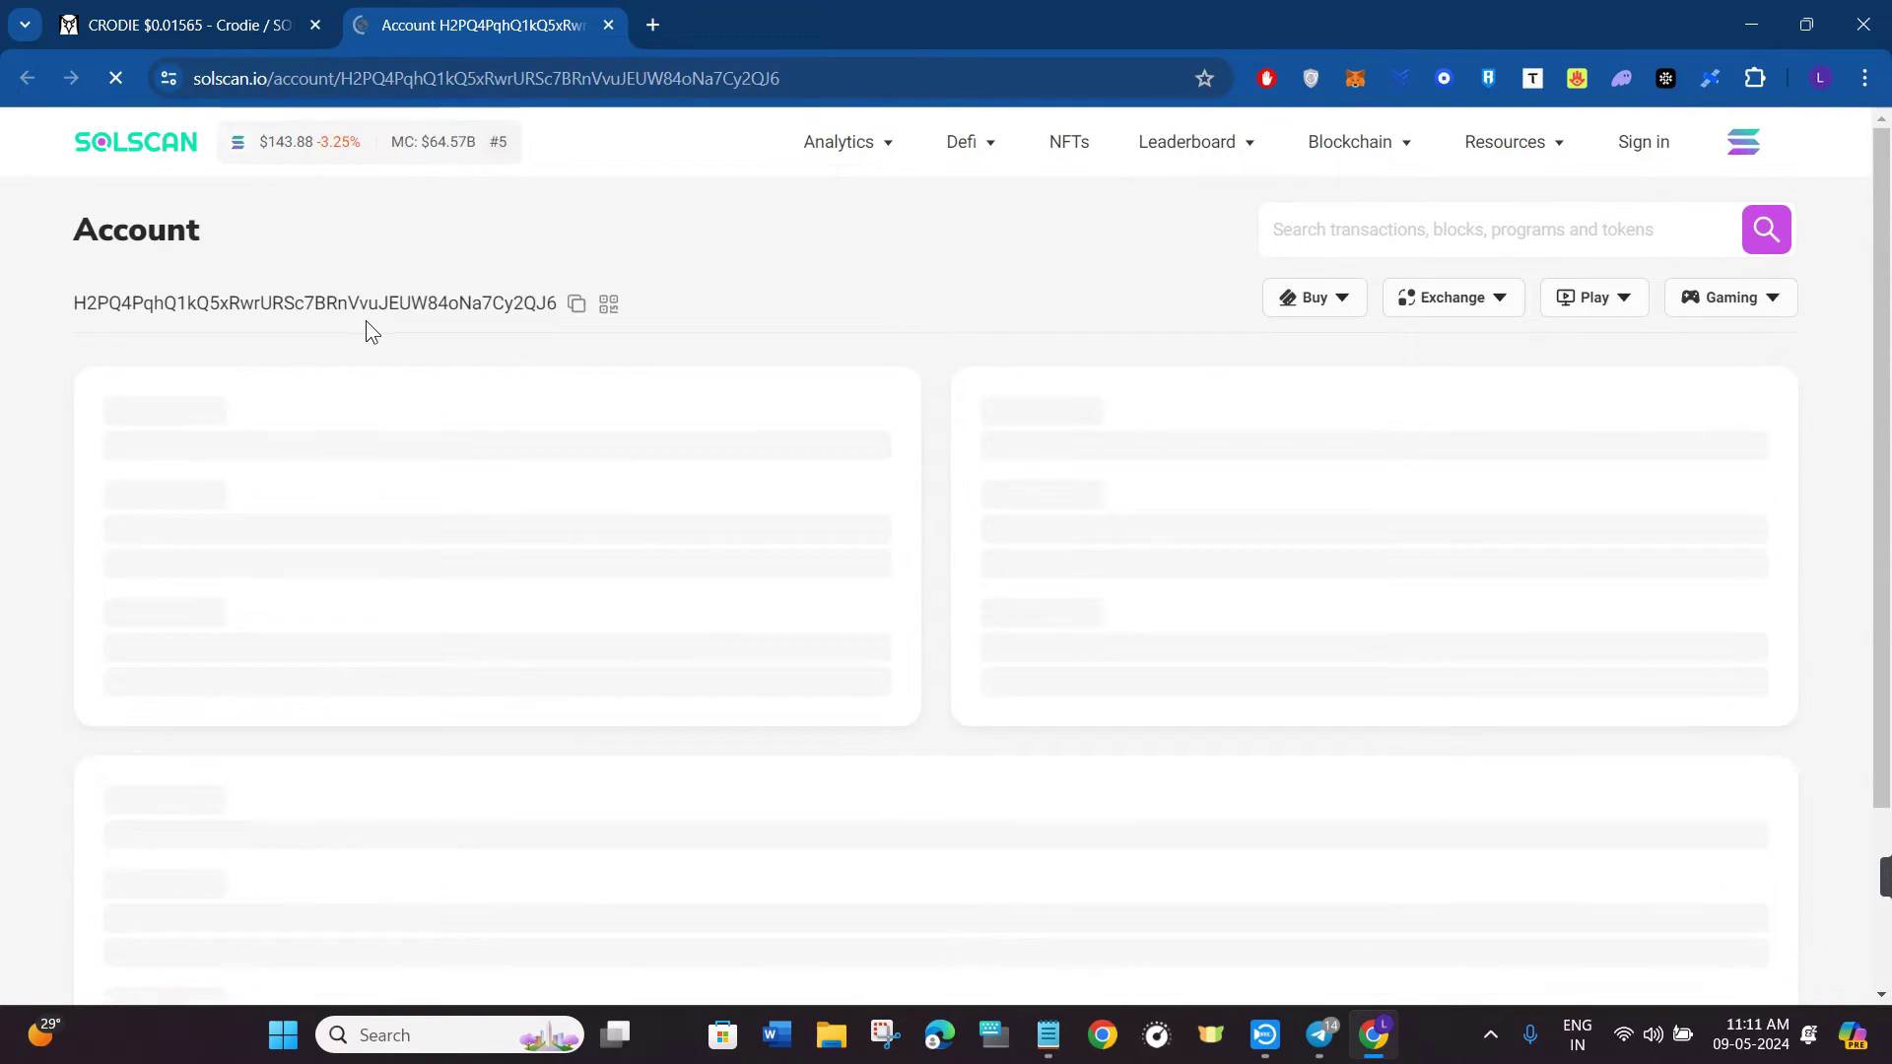
- Copy the trader's wallet address from Solscan and return to the Trojan chat
left_click(575, 306)
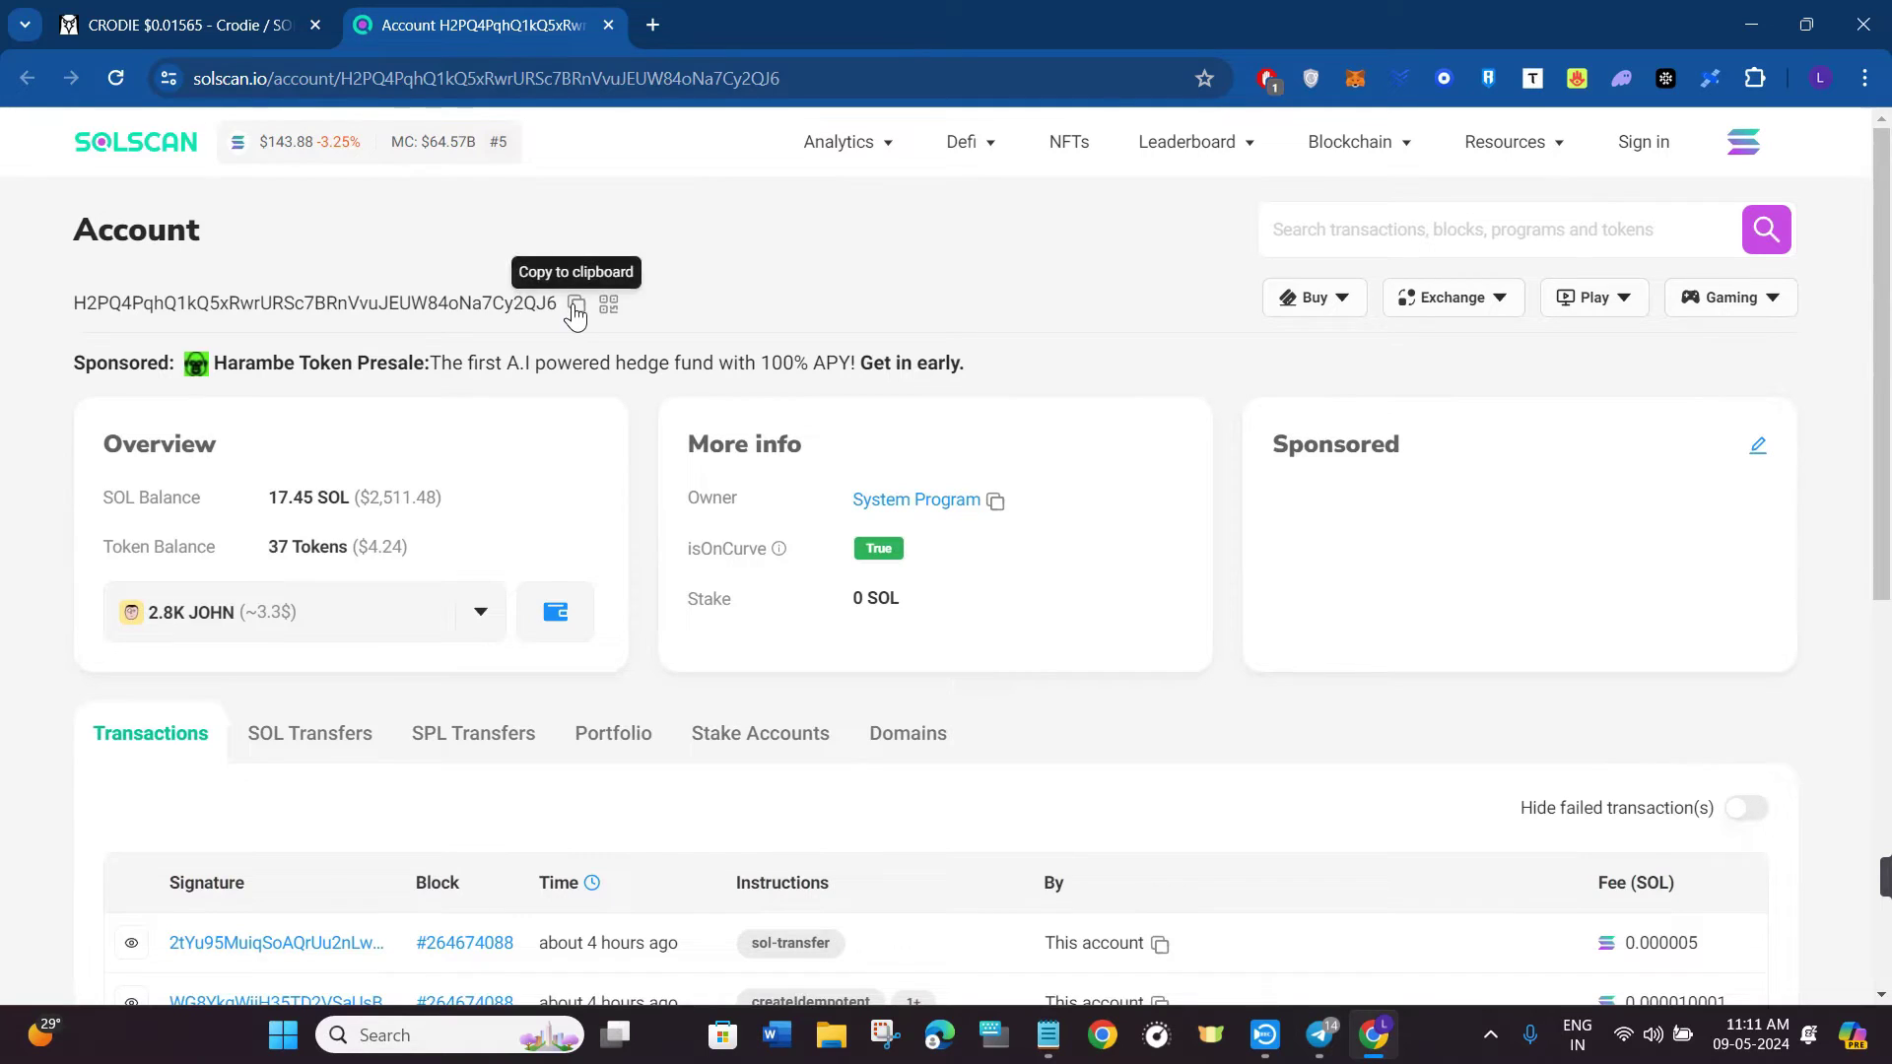
left_click(576, 307)
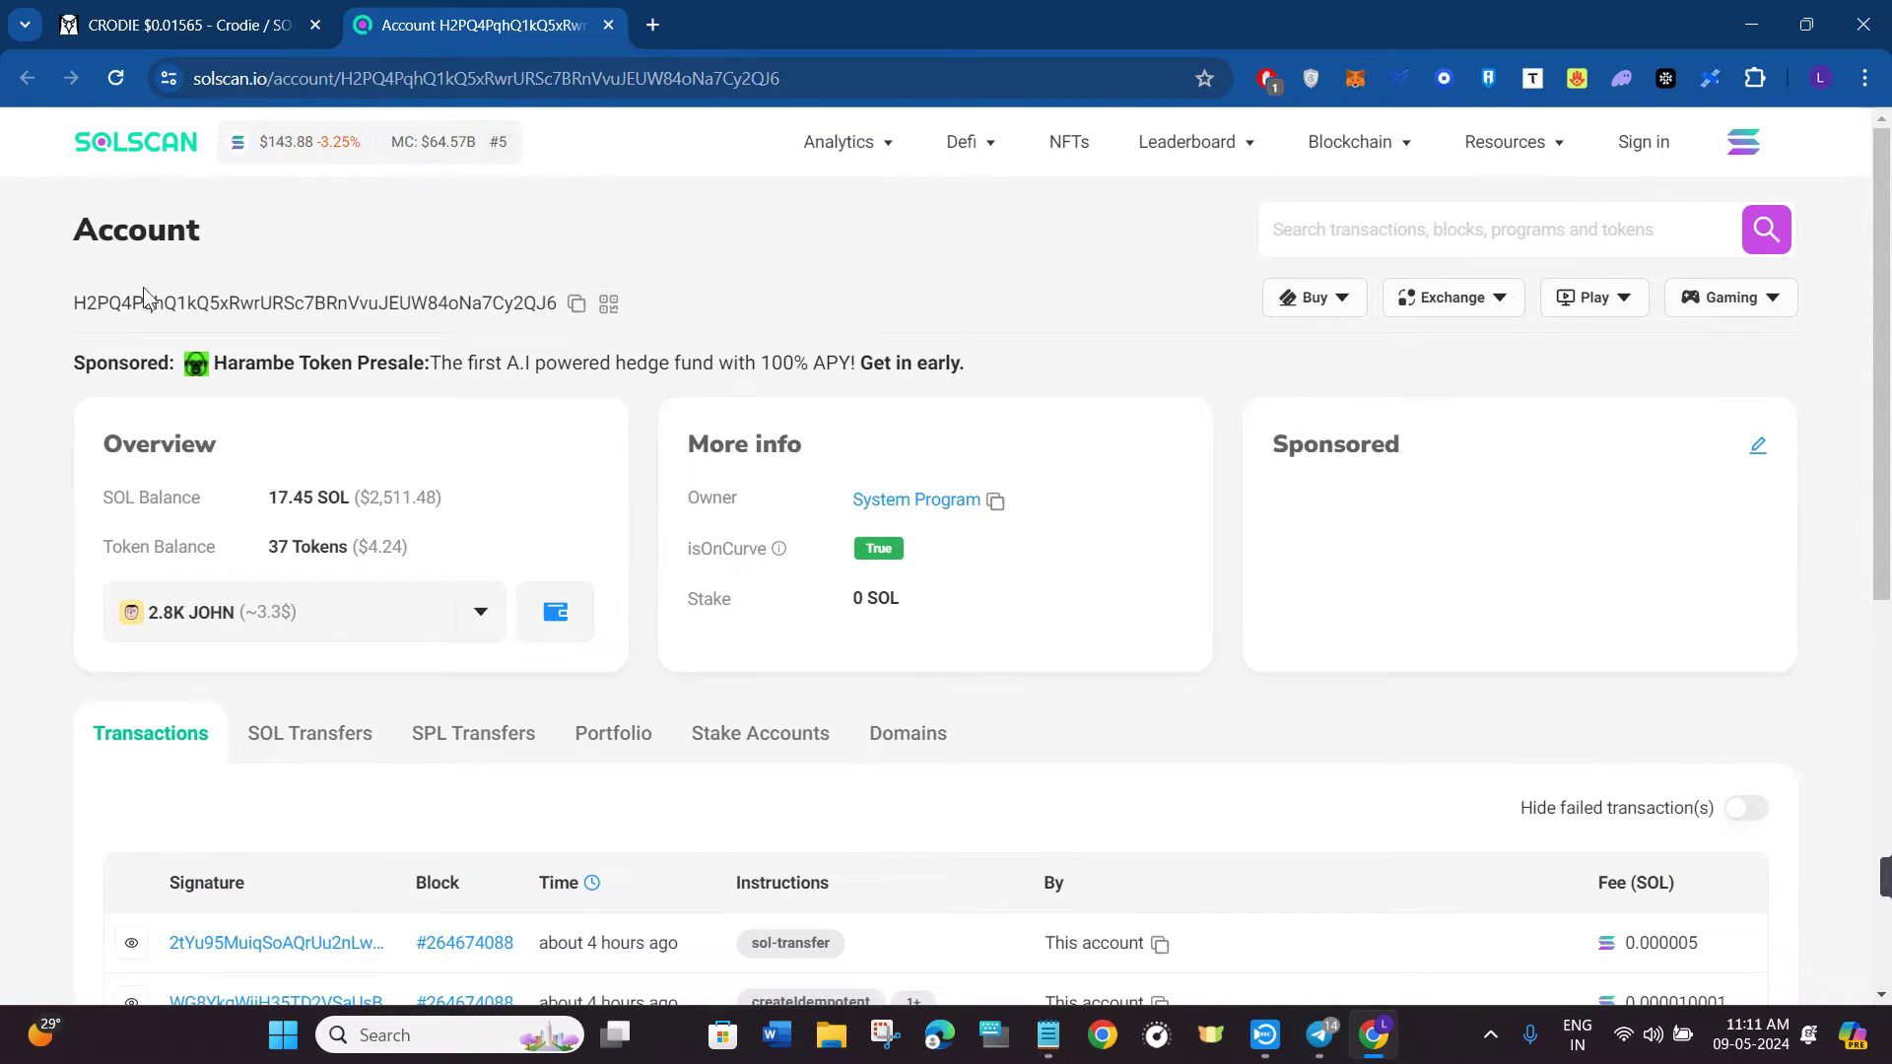
left_click(1320, 1037)
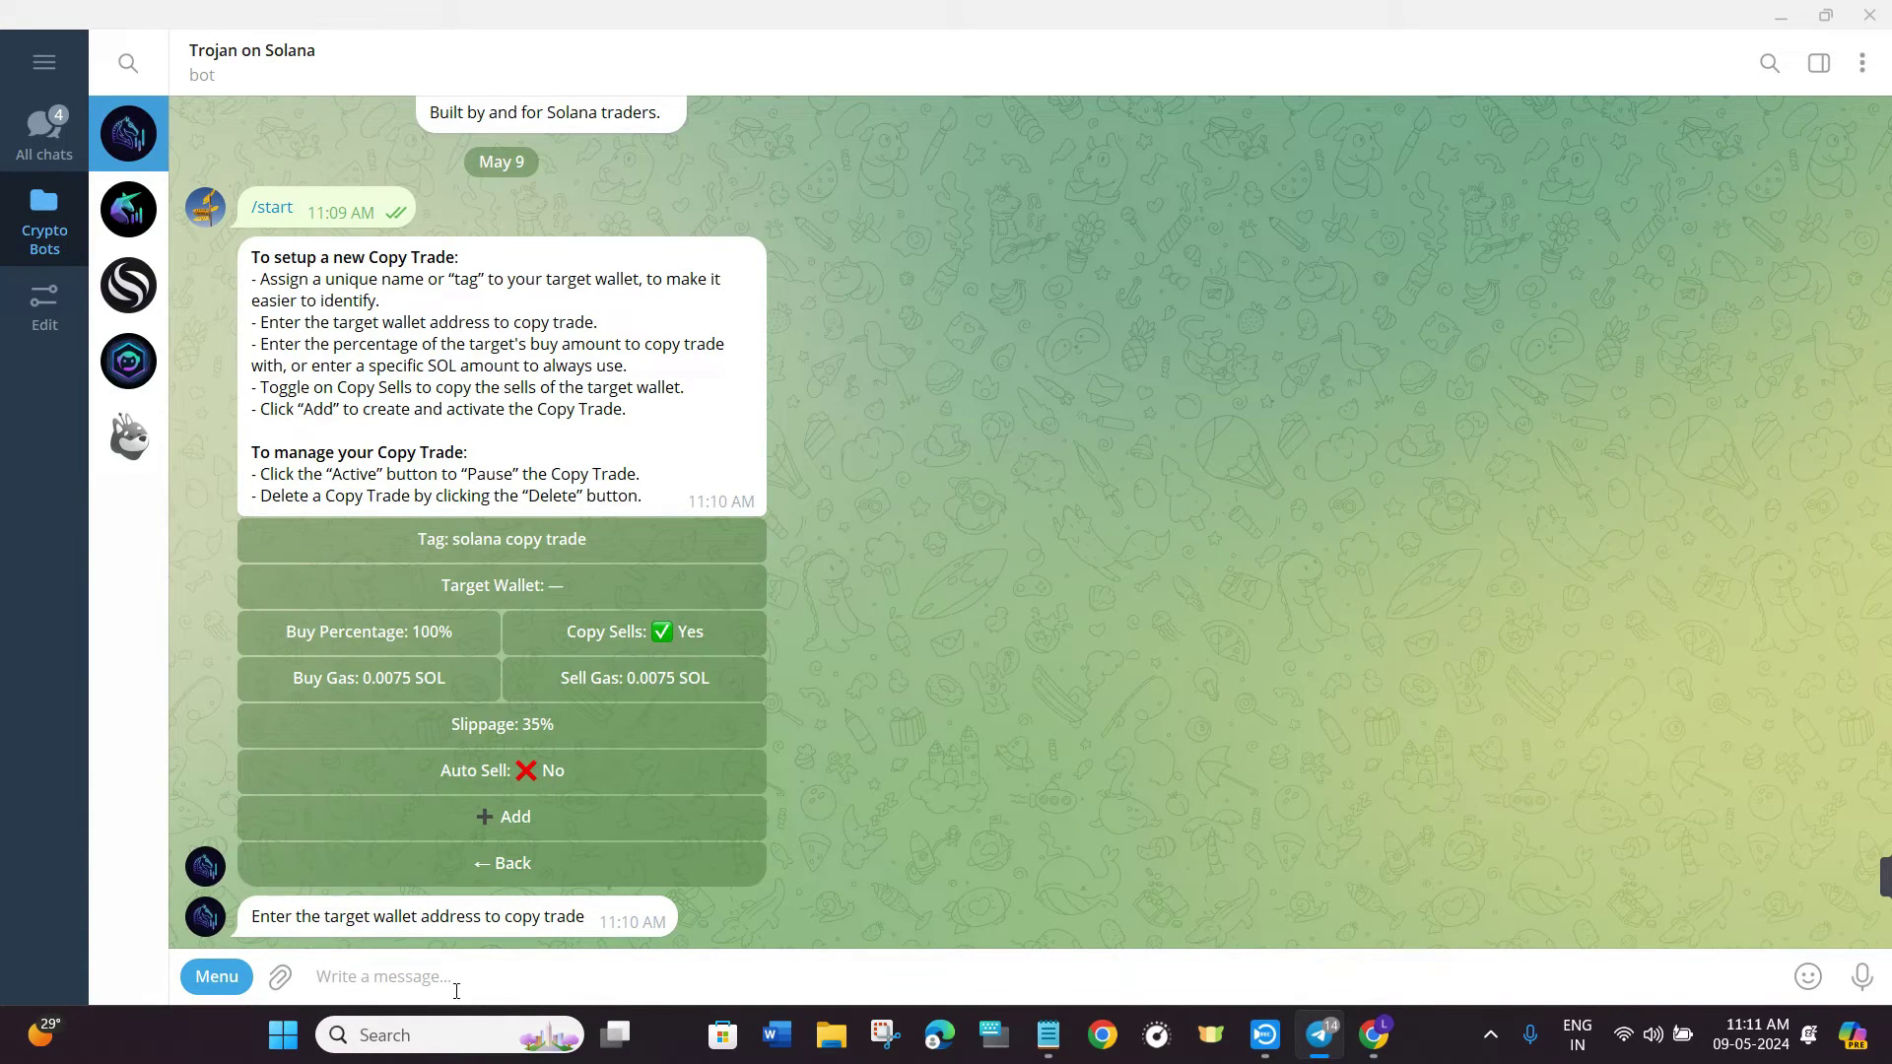
- Paste the trader's wallet address and send it to the bot as the target wallet
key("ctrl+v")
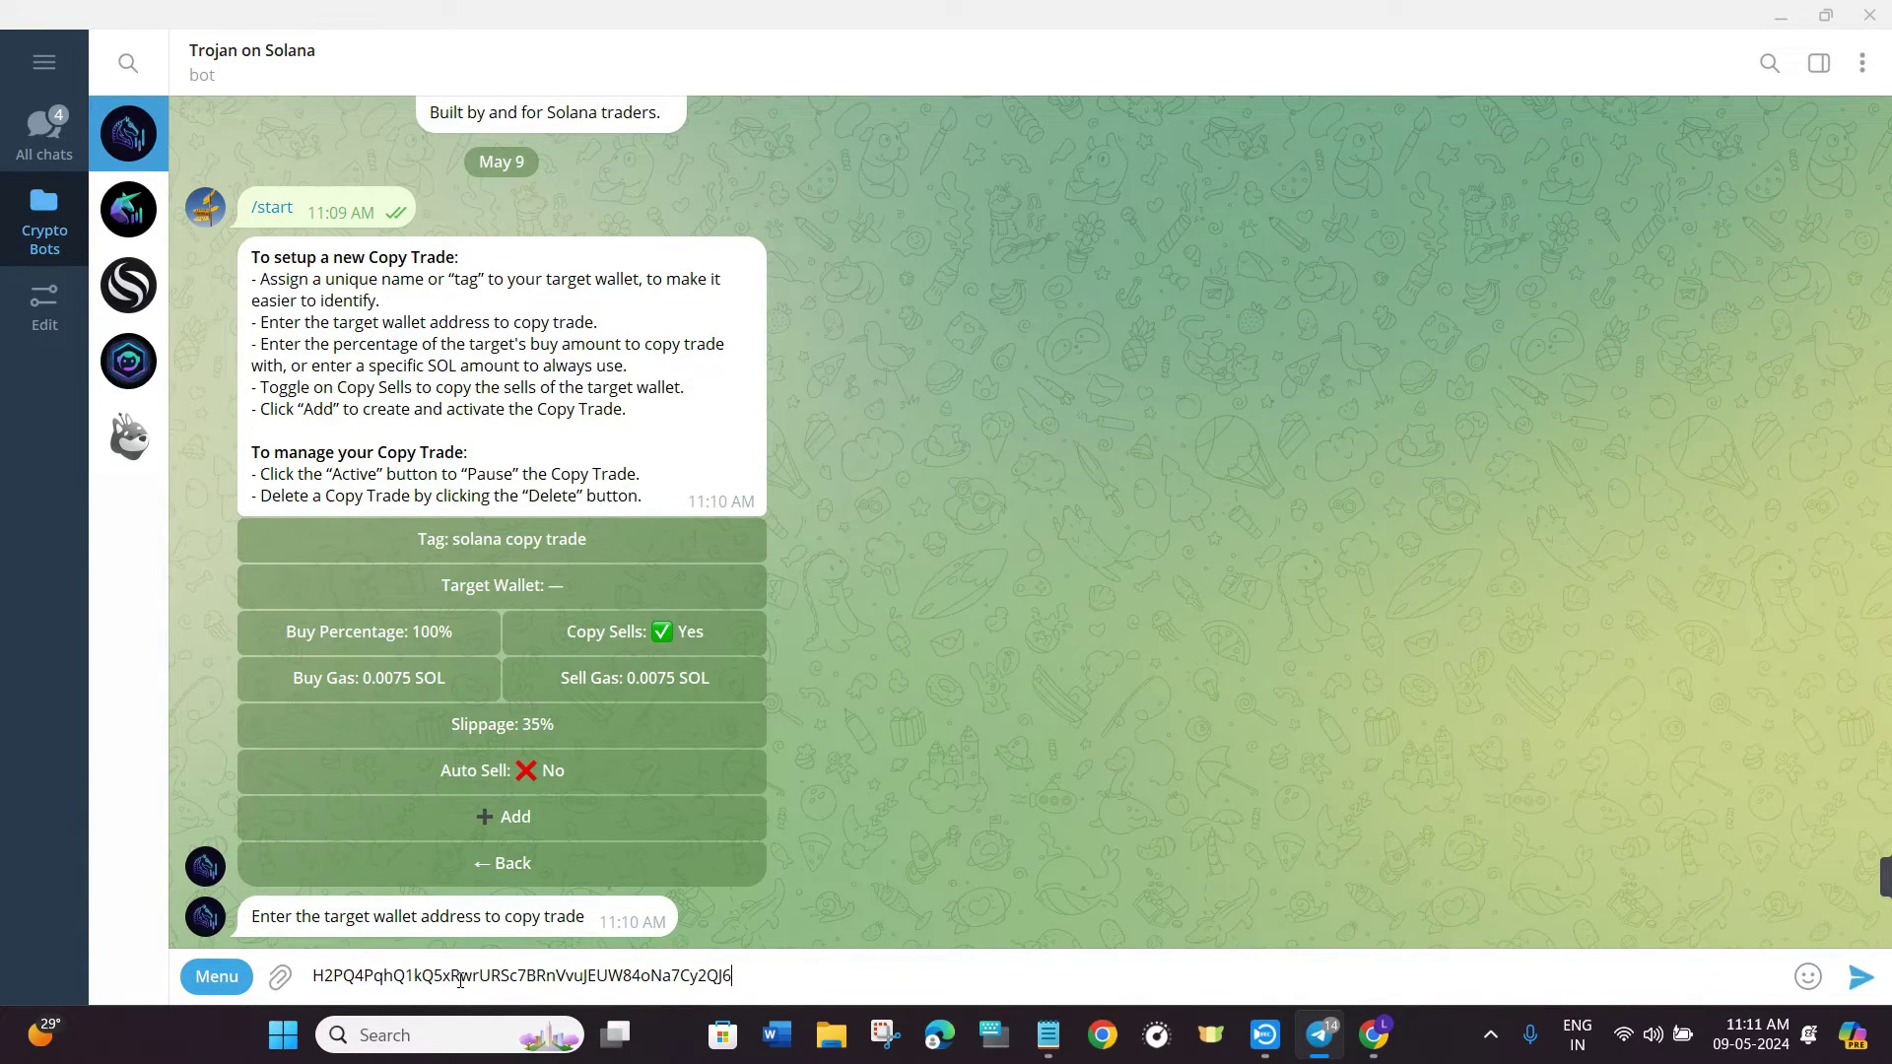
key("Return")
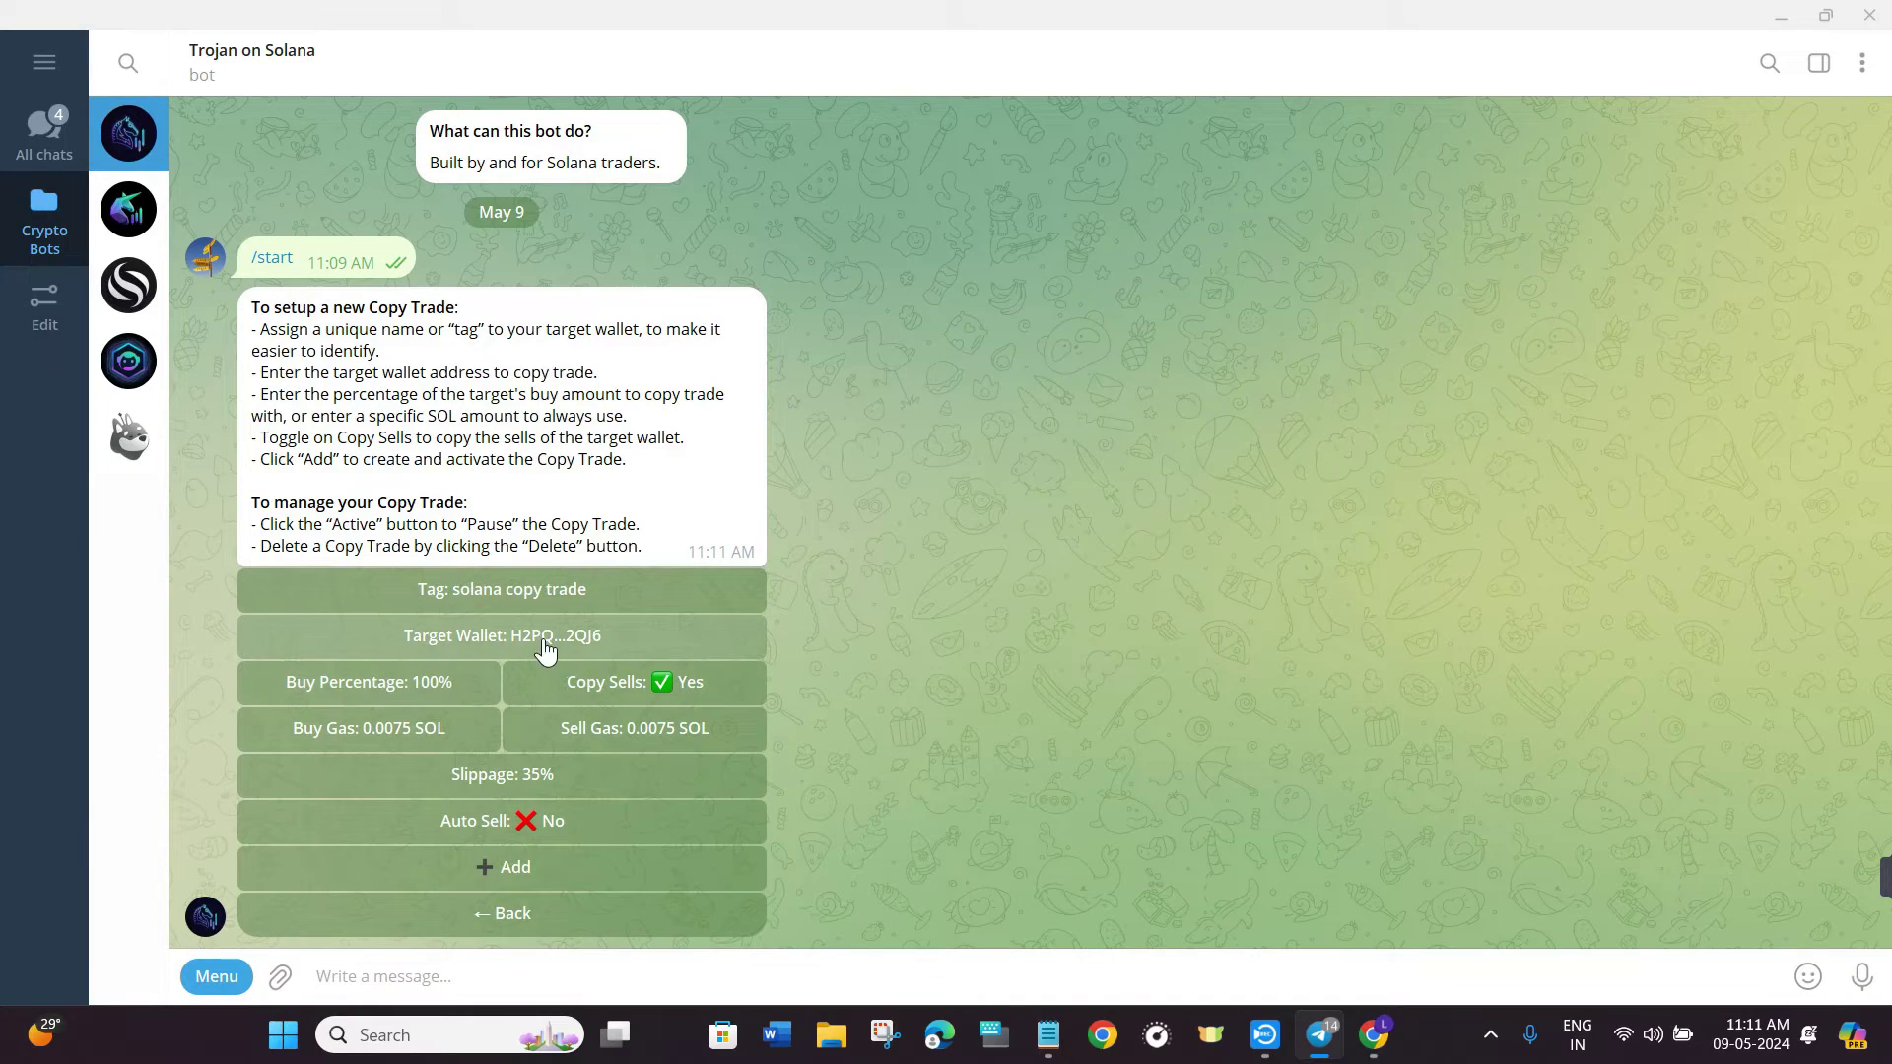
double_click(545, 651)
- Change the copy trade's buy percentage from 100% to 10%
left_click(439, 711)
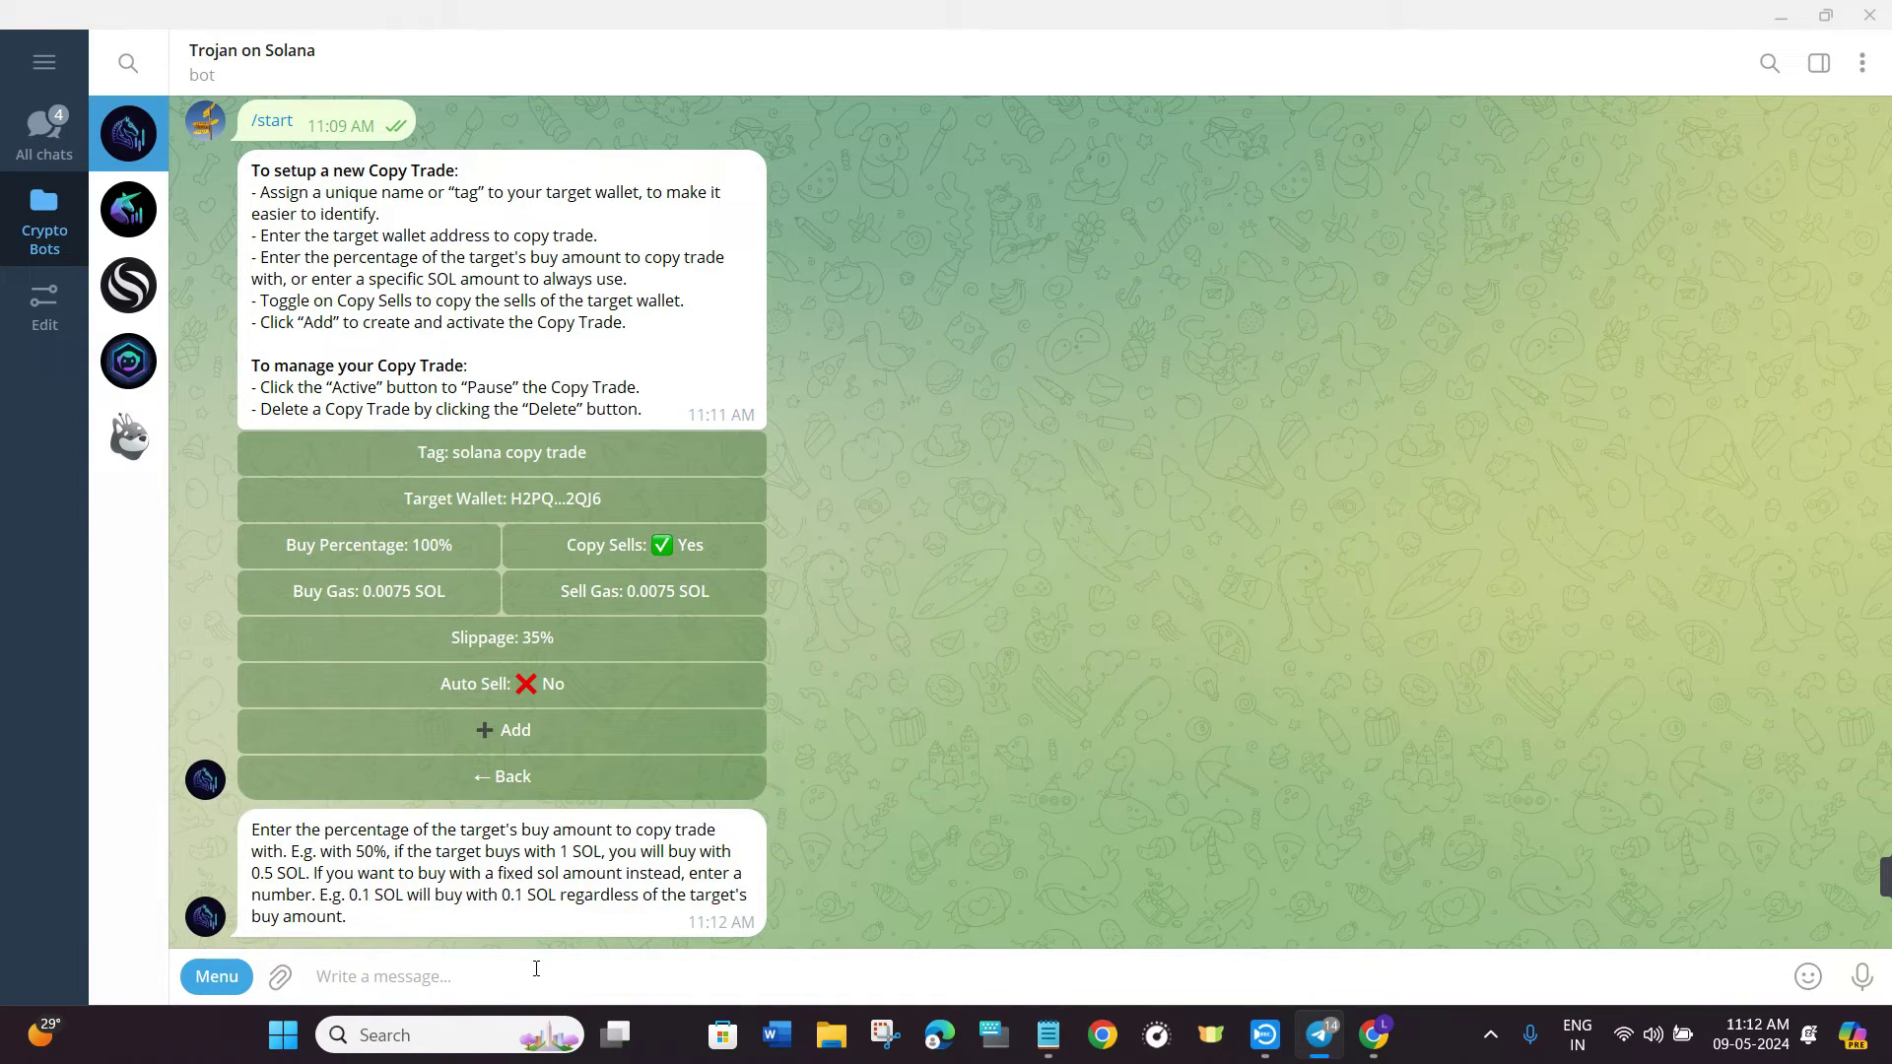
type("10%")
key("Return")
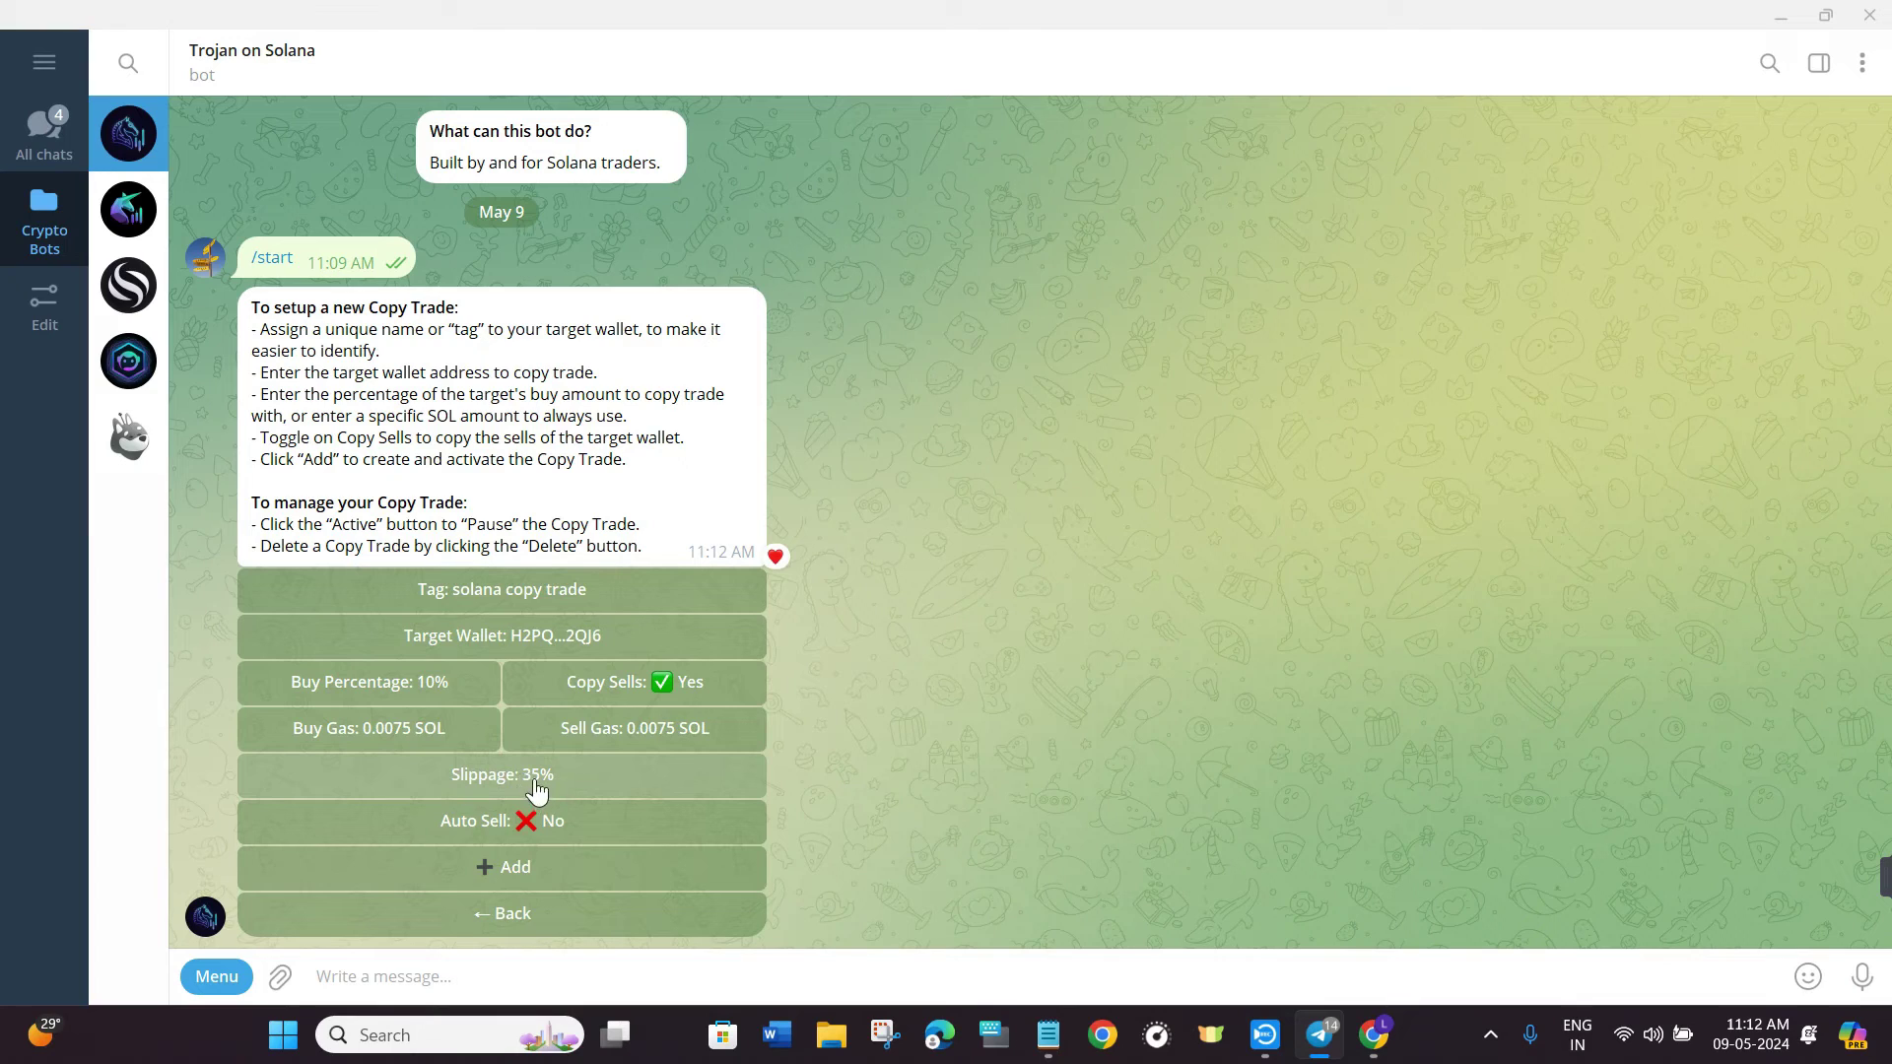
- Set slippage to 15% and switch Auto Sell to Yes
left_click(591, 775)
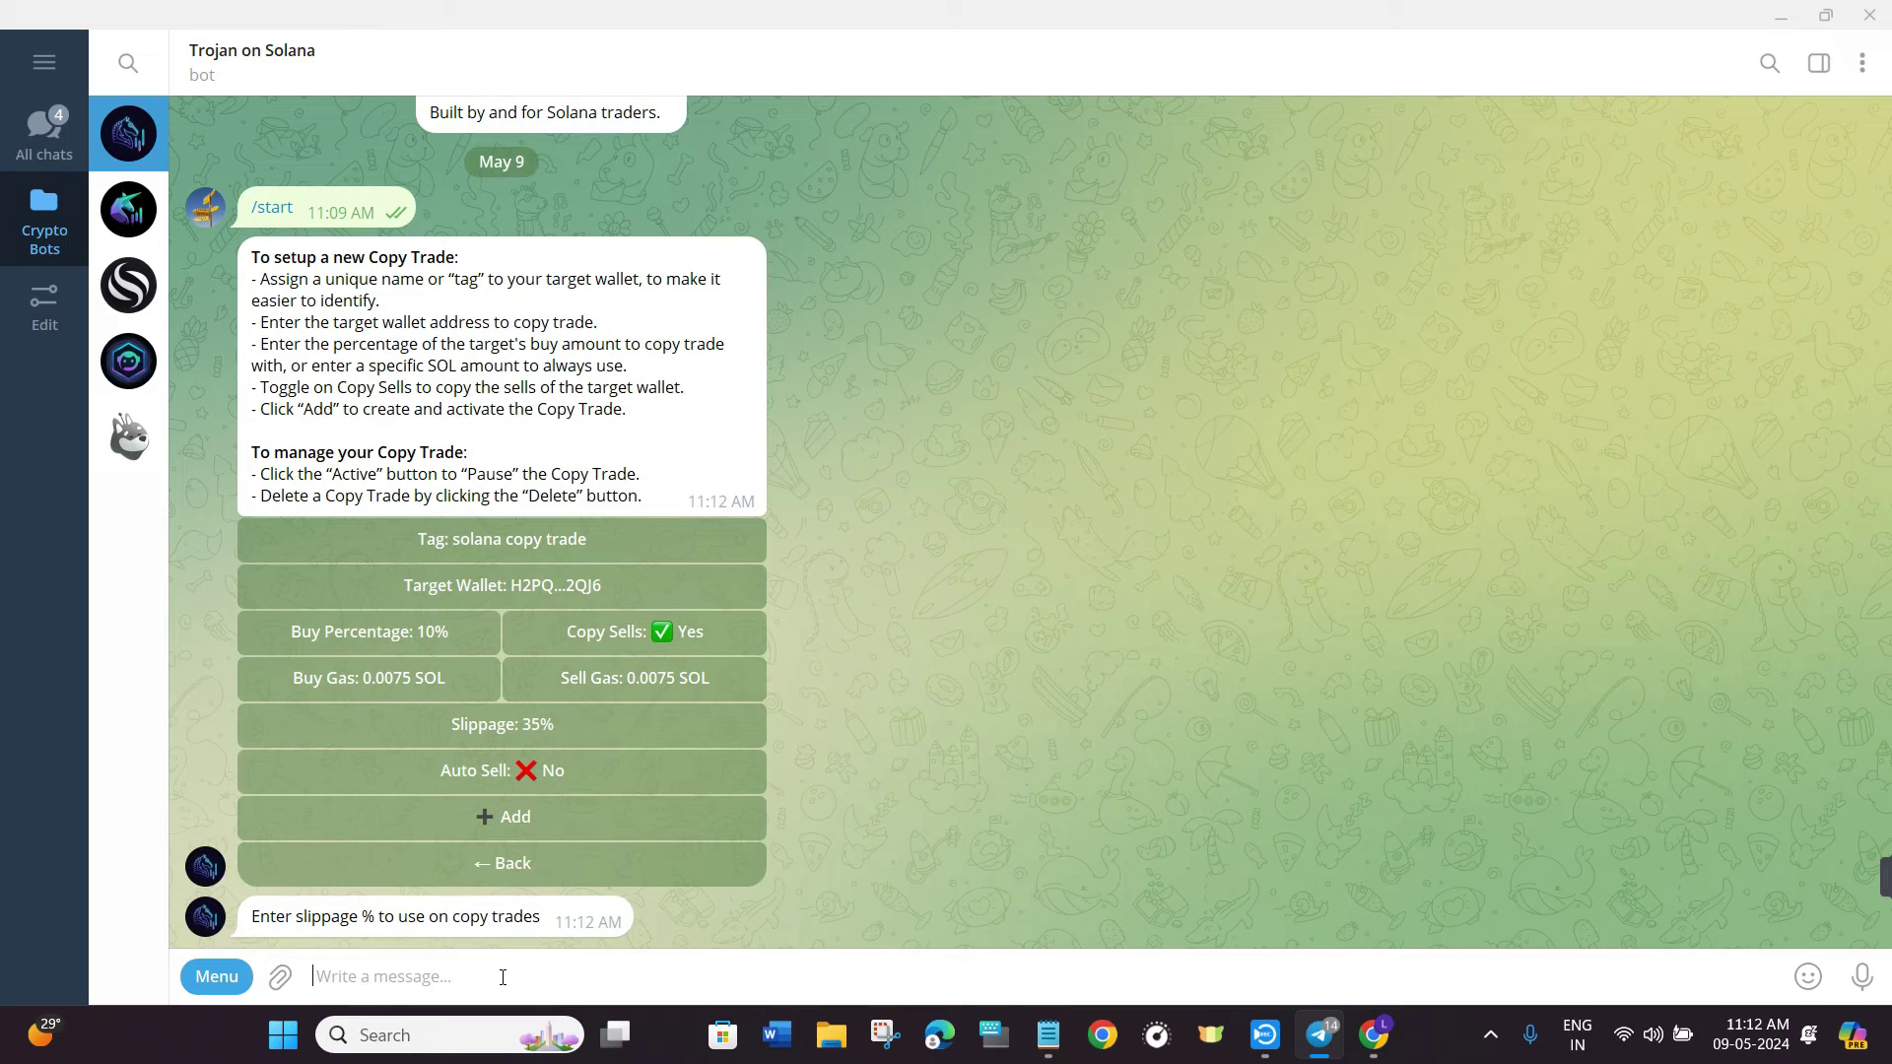
type("15%")
key("Return")
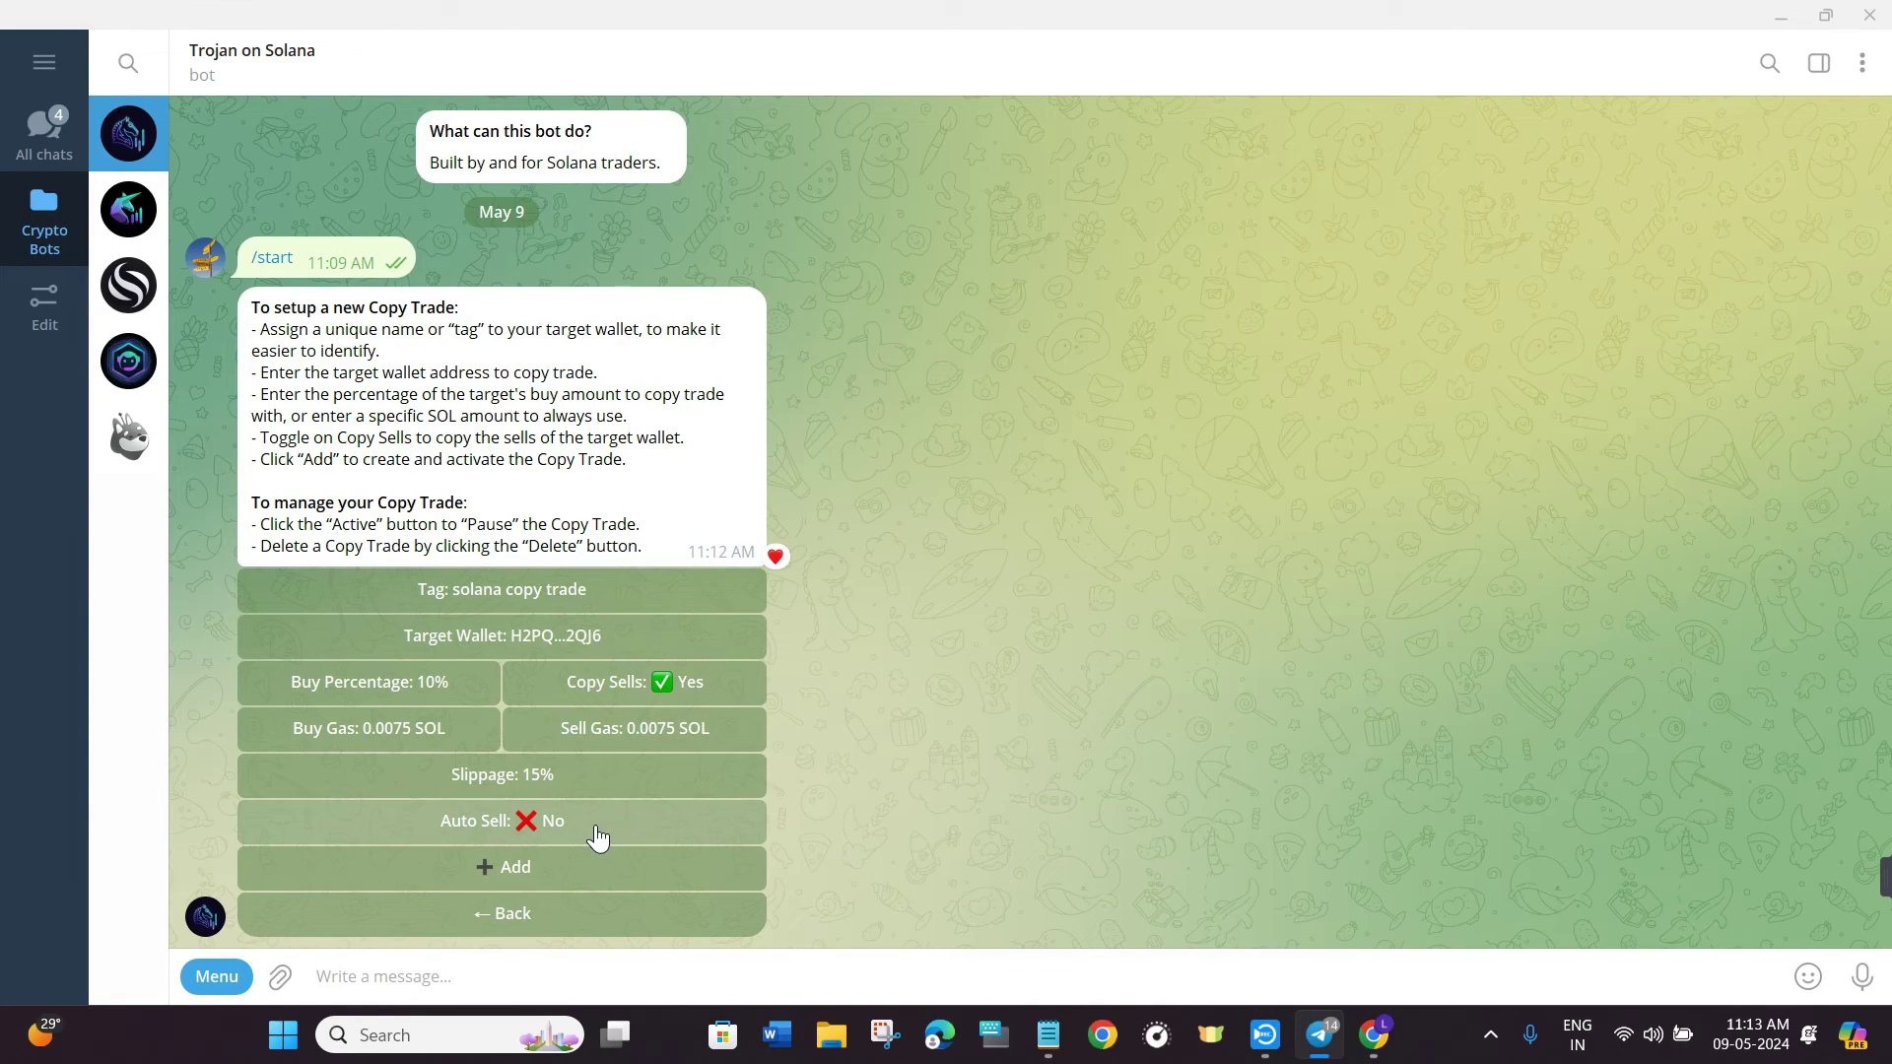
left_click(542, 833)
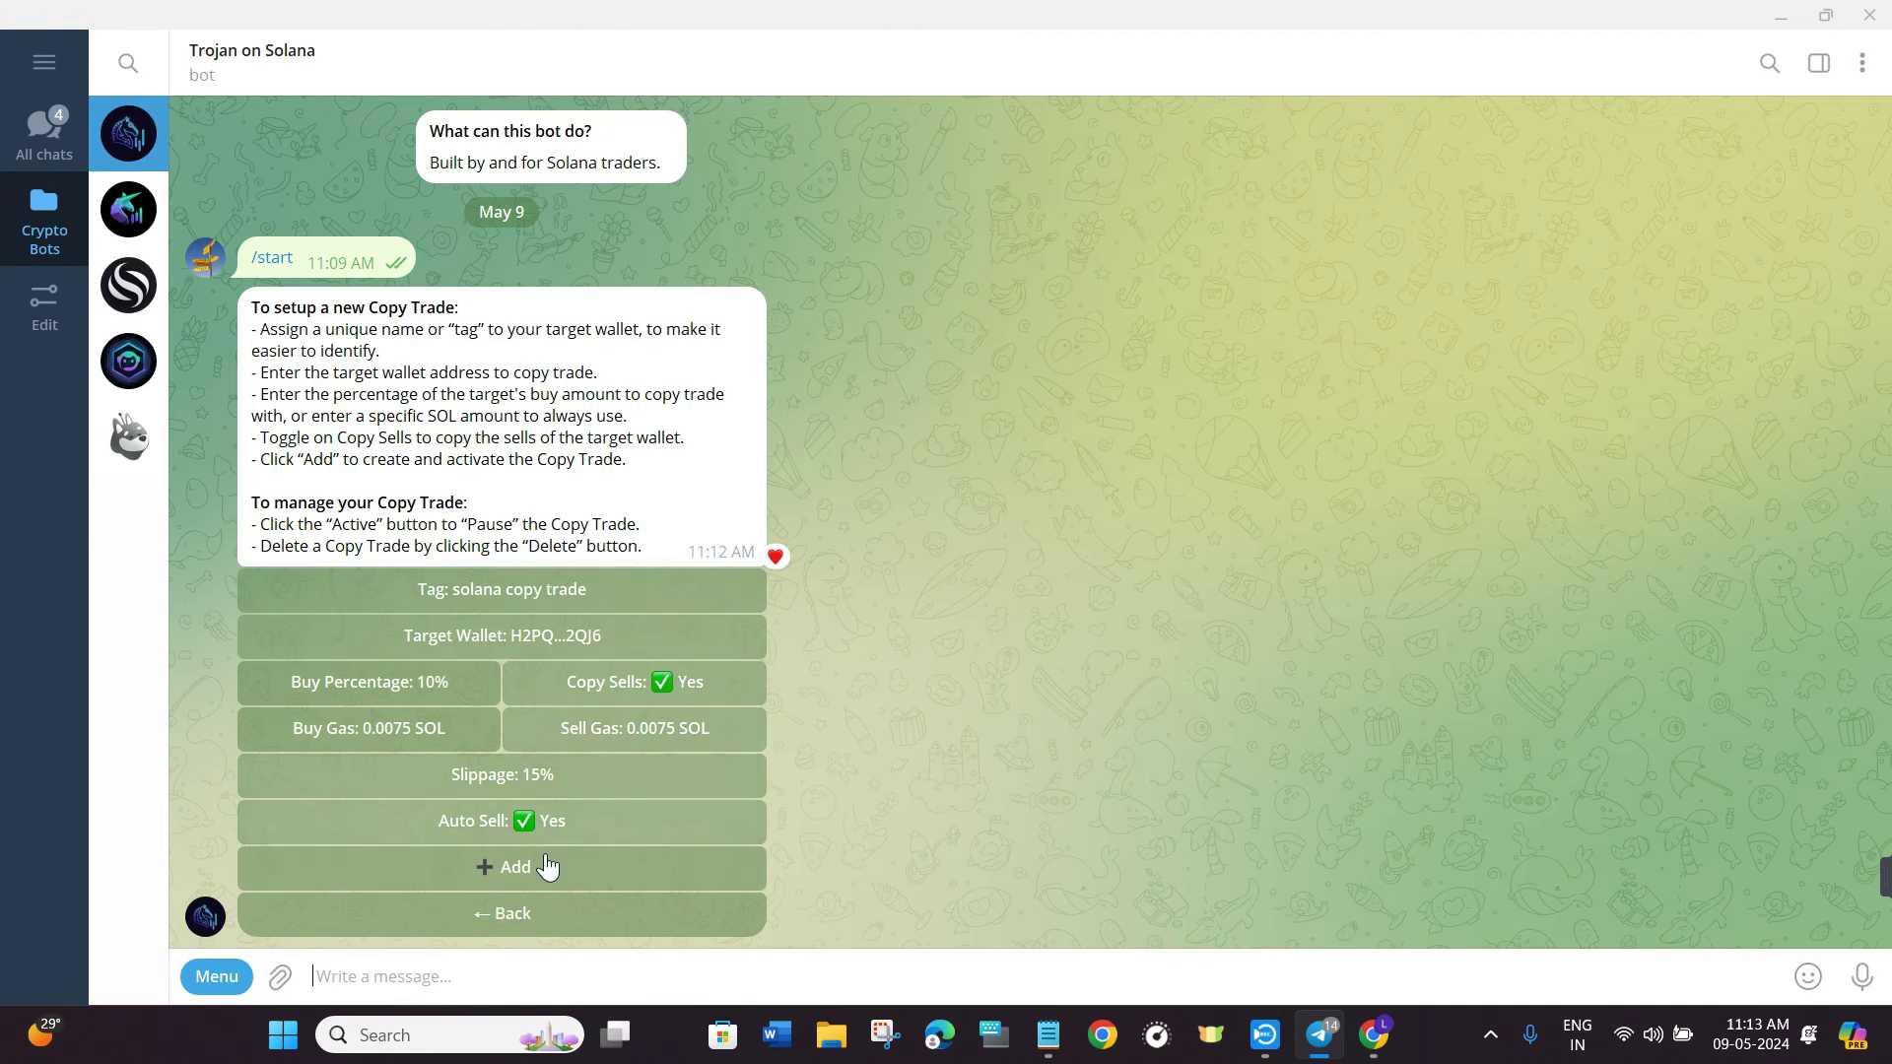
- Add the copy trade and highlight 'solana copy trade' in the resulting list
left_click(513, 882)
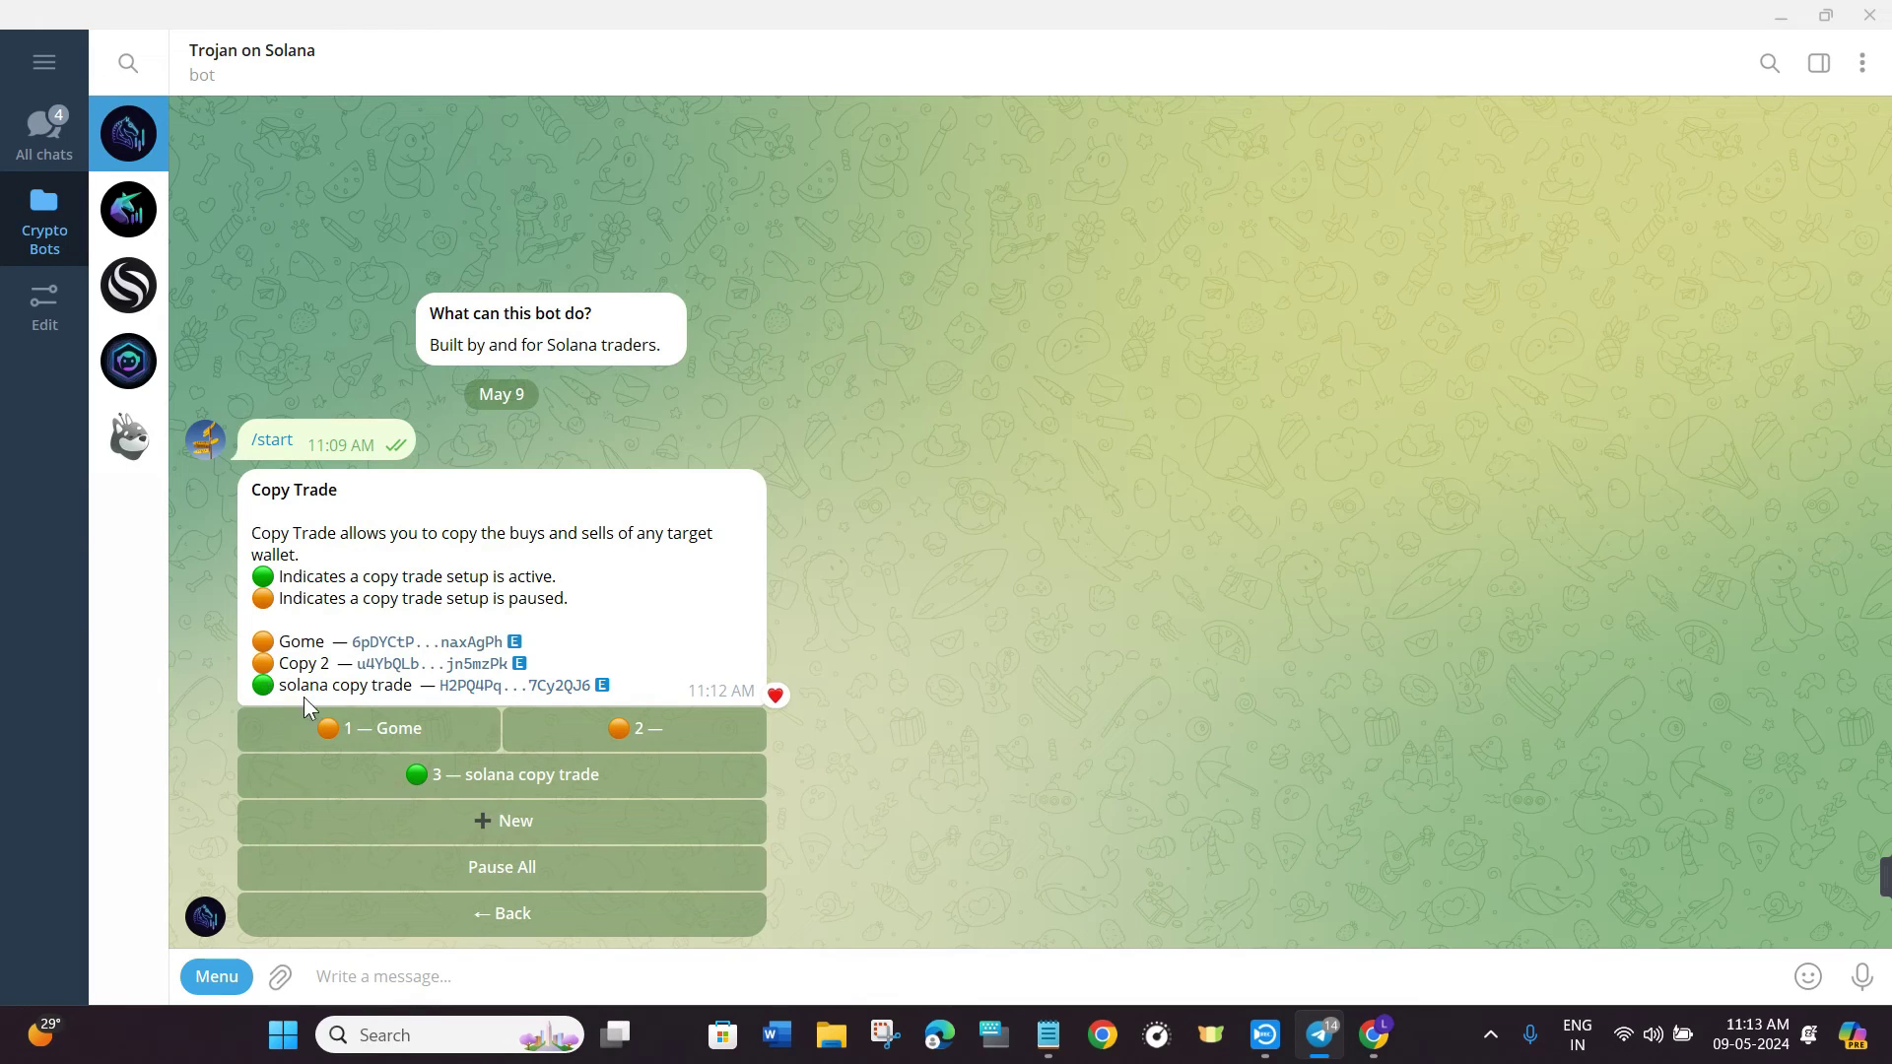
left_click_drag(285, 689, 397, 688)
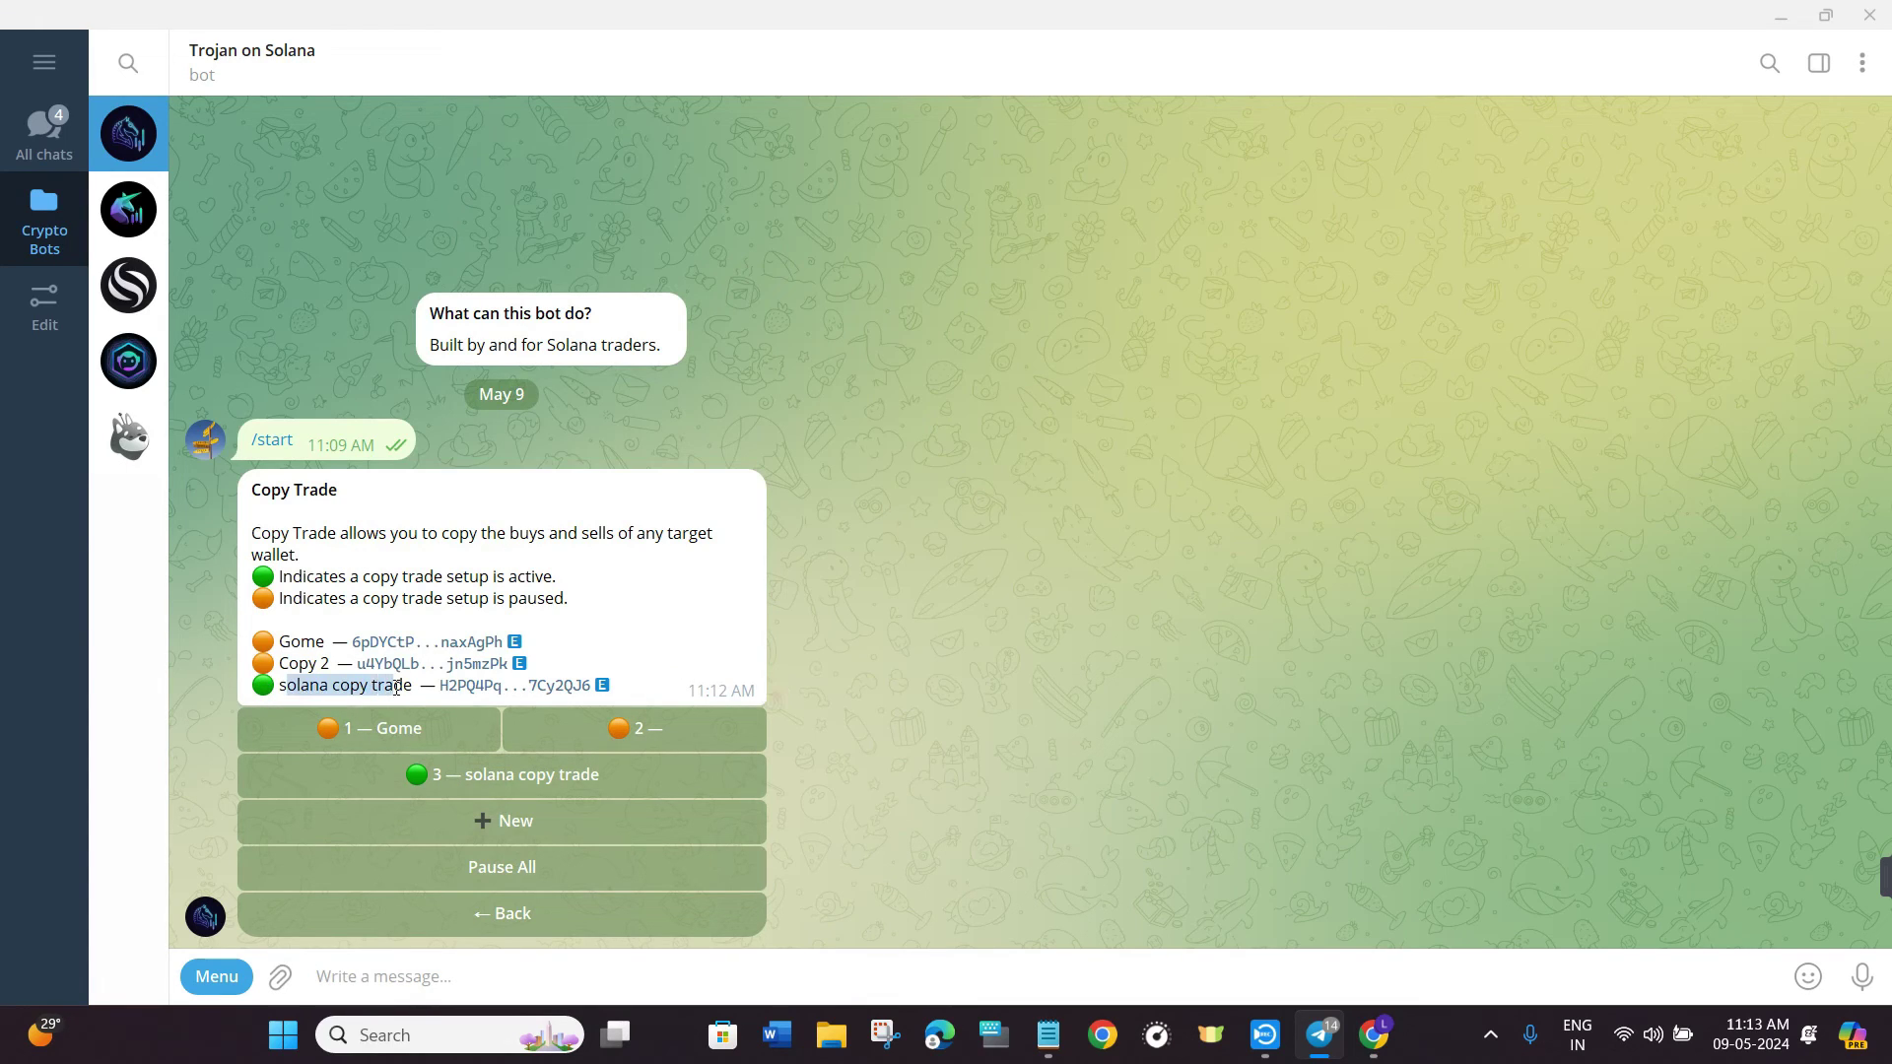
double_click(278, 690)
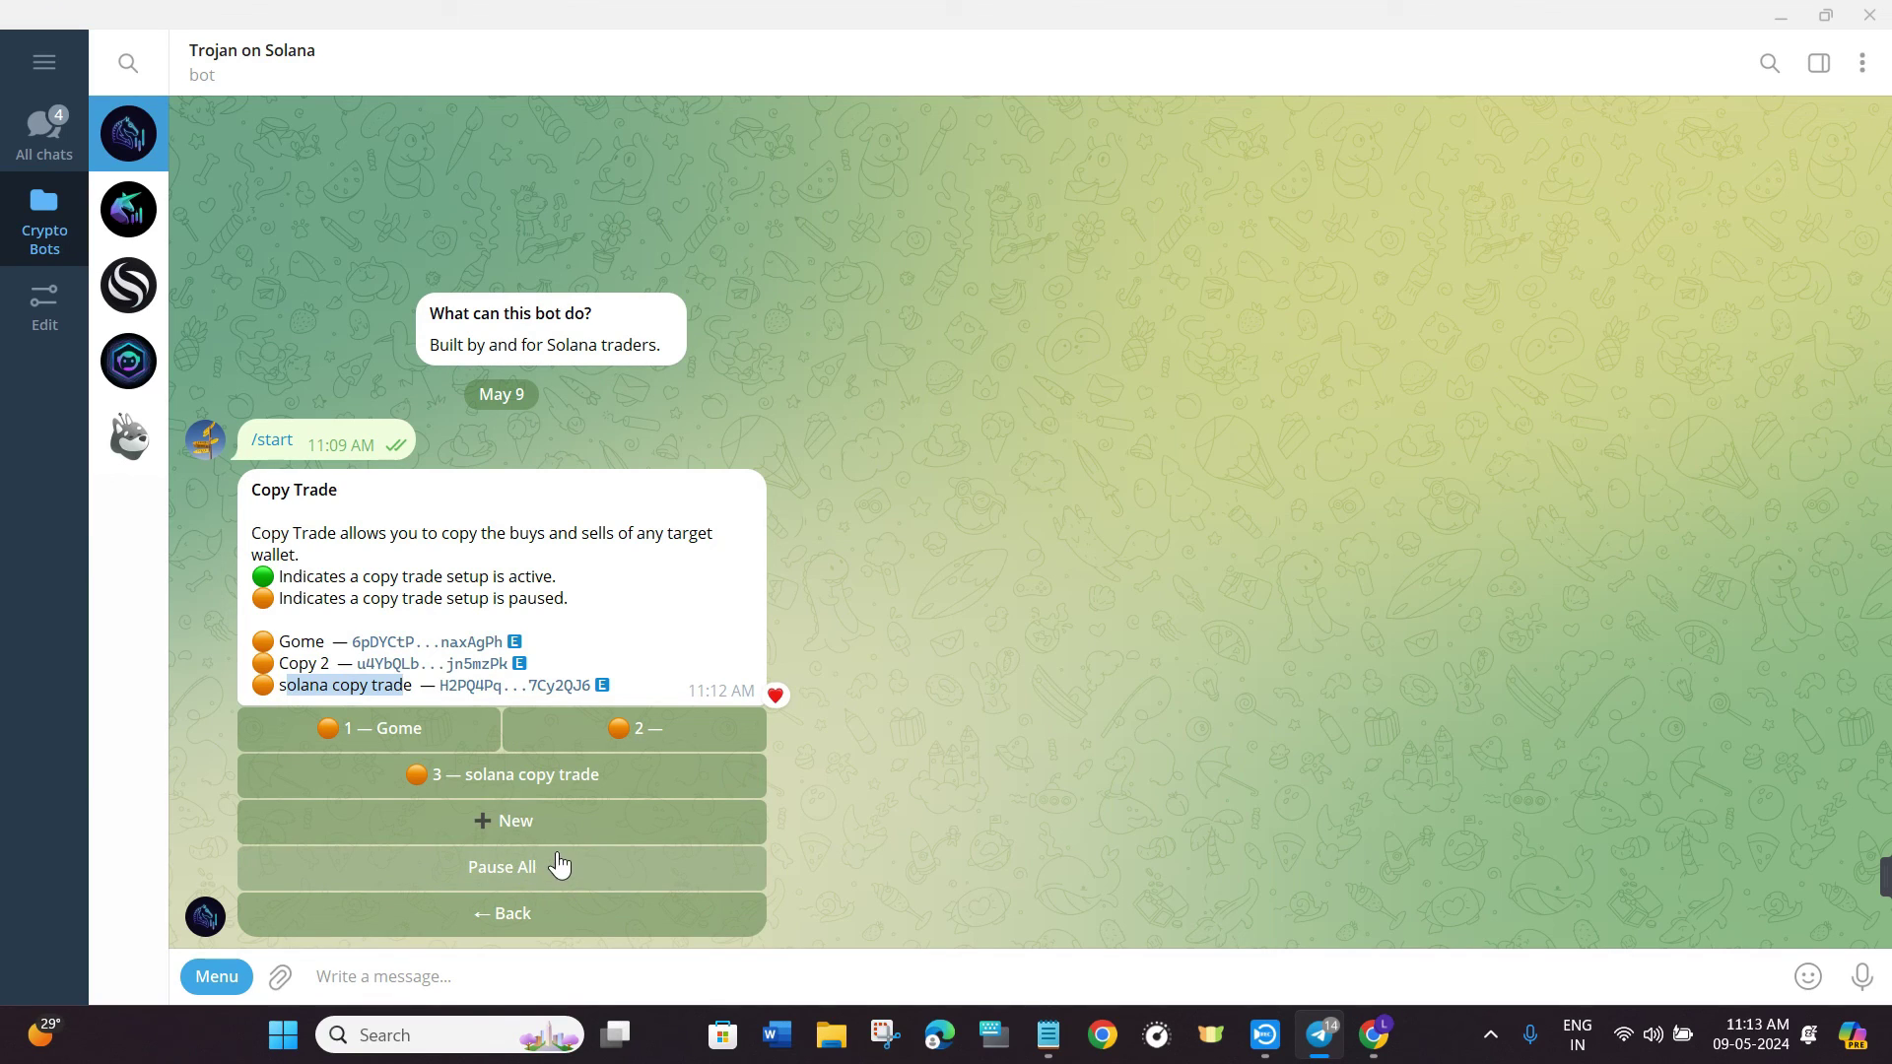
- Open the Gome copy trade's settings and switch it from Paused to Active
left_click(424, 732)
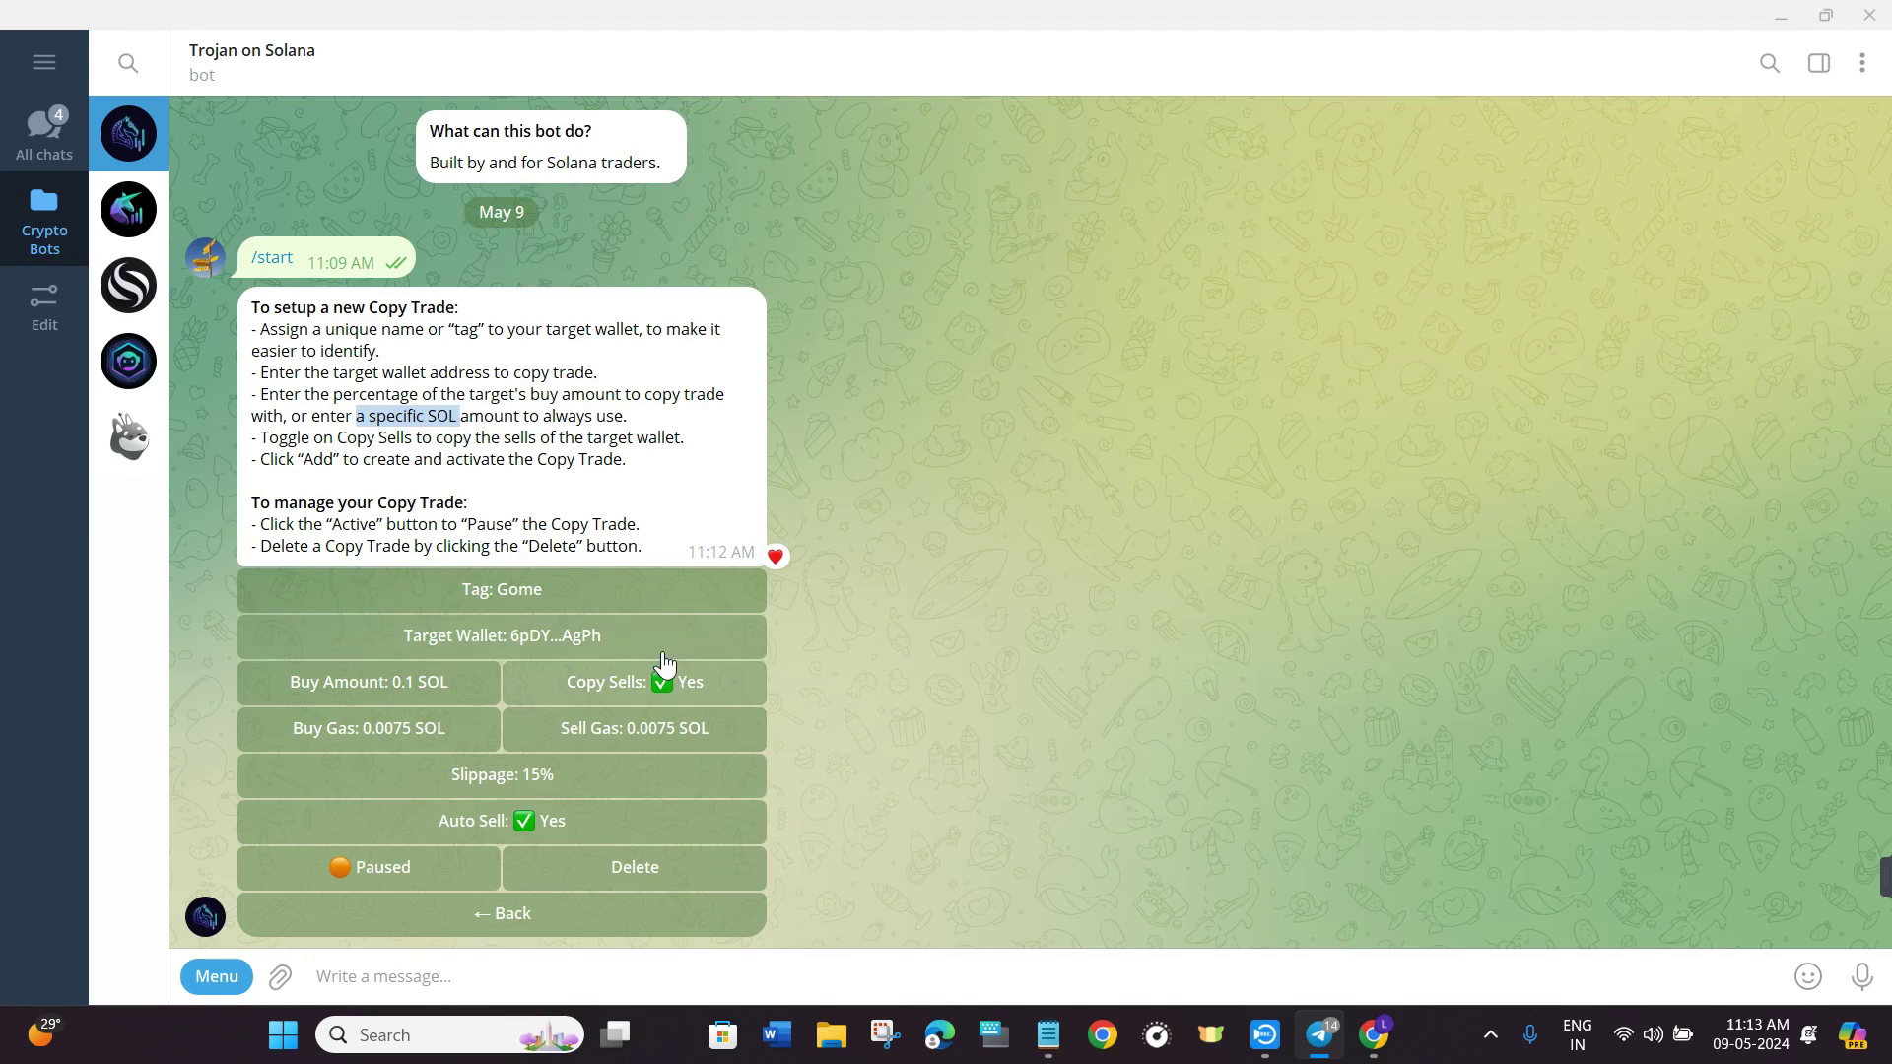
left_click(387, 877)
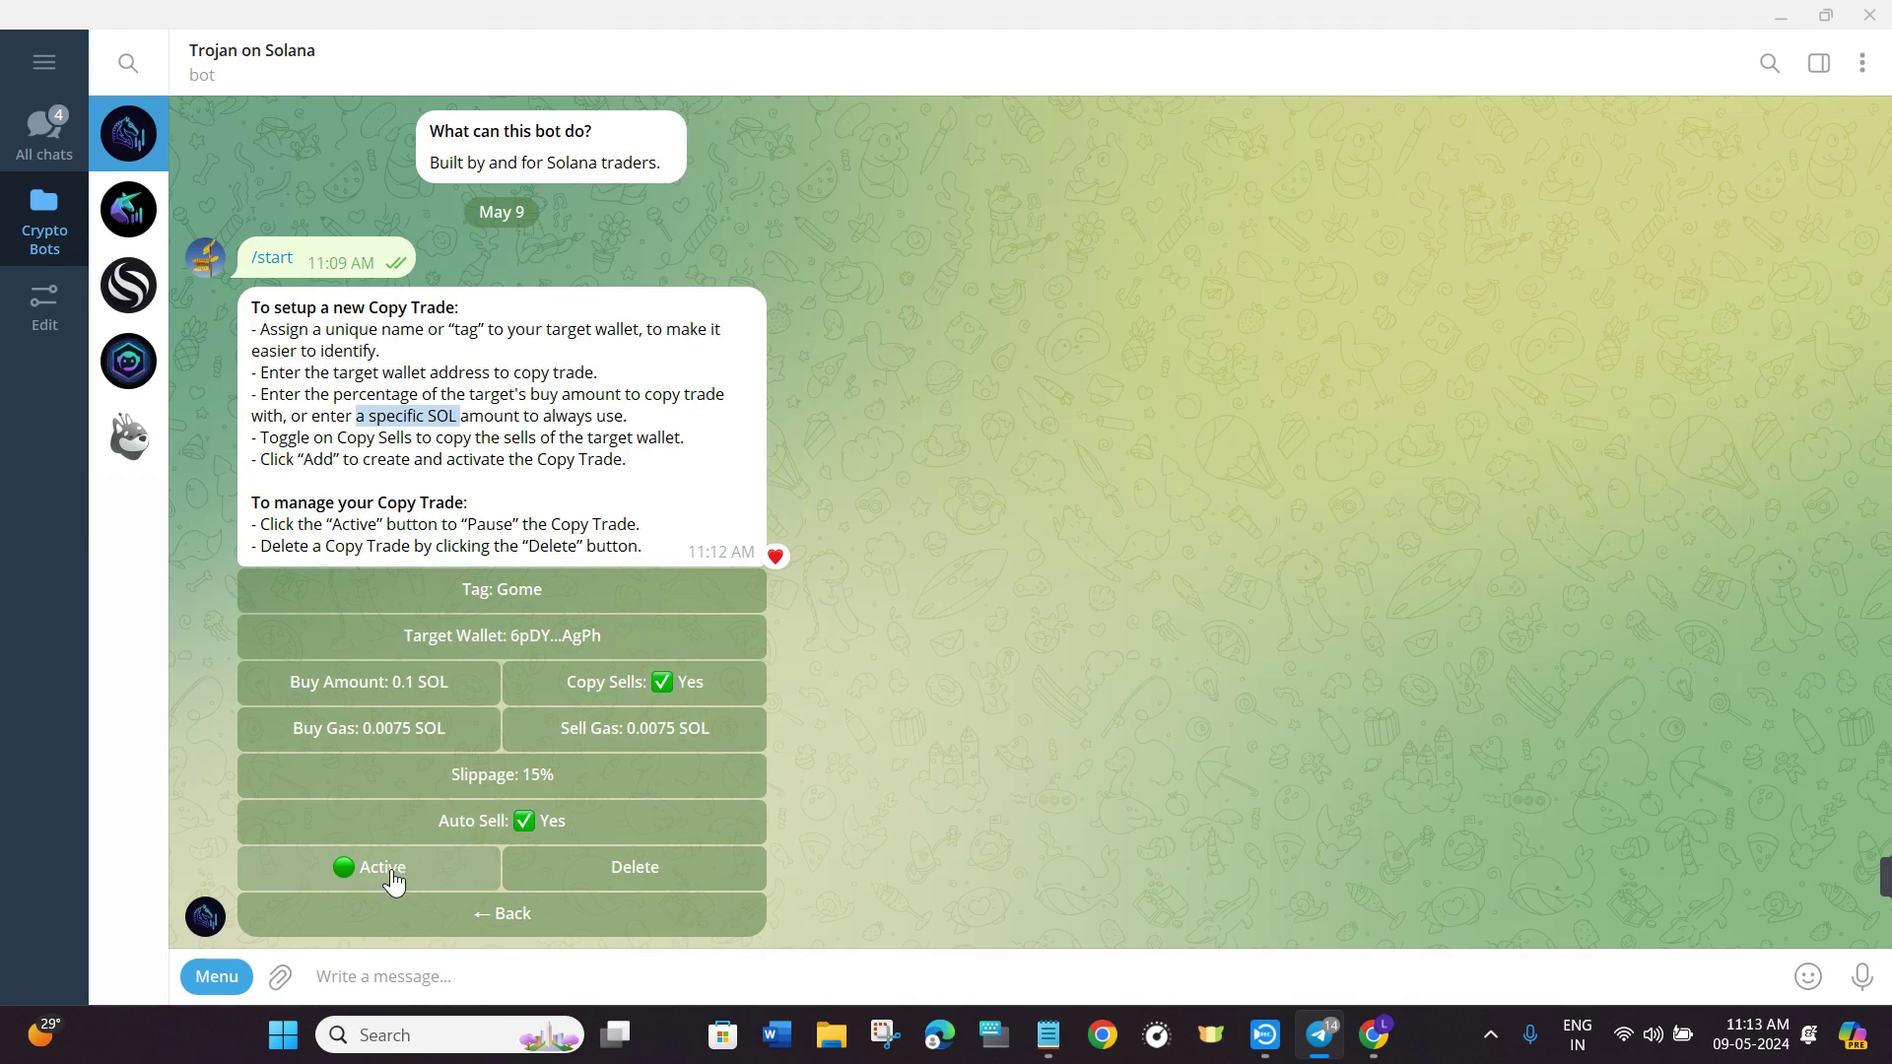